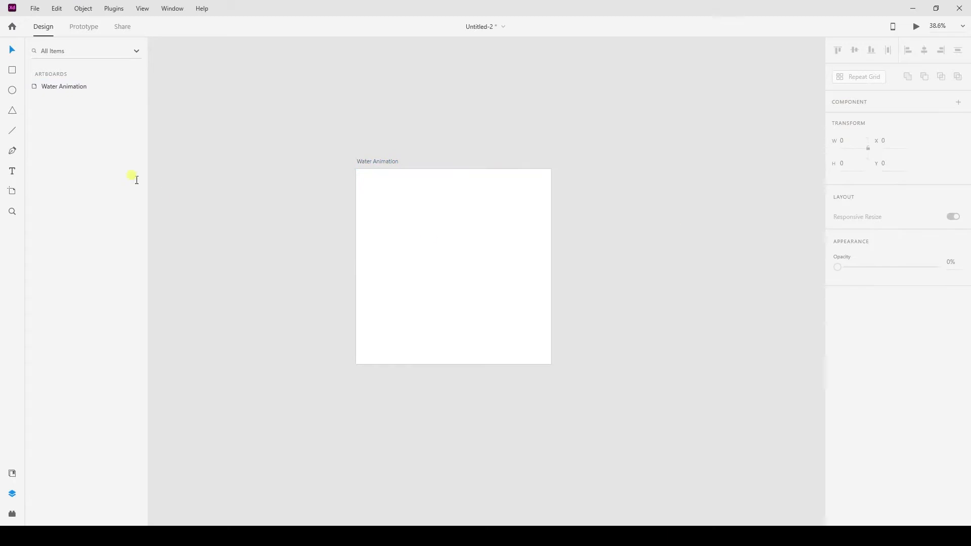
Step: Draw a straight horizontal four-point path about 456 wide across the artboard's middle with the Pen tool
{"action": "left_click", "coordinate": [12, 150]}
{"action": "left_click", "coordinate": [387, 267]}
{"action": "left_click", "coordinate": [417, 267]}
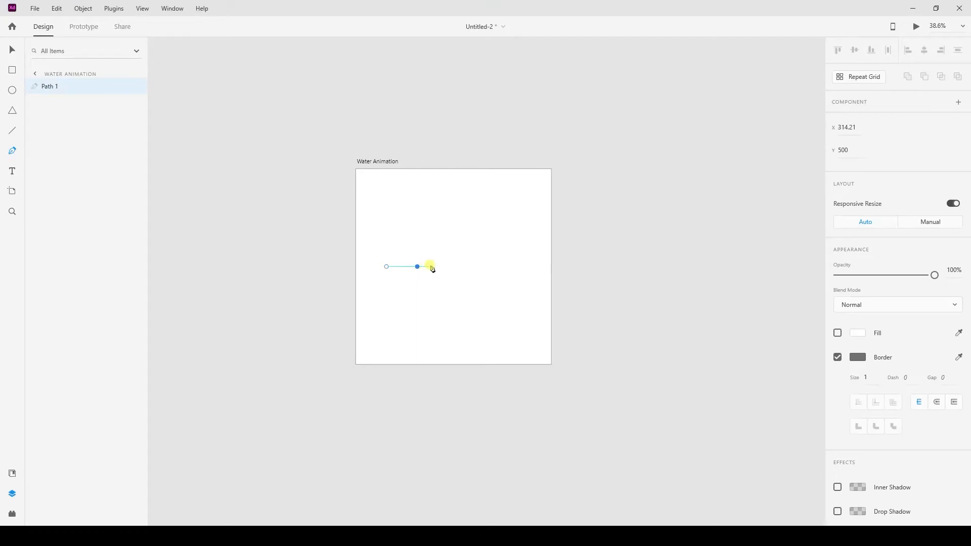
{"action": "left_click", "coordinate": [449, 267]}
{"action": "left_click", "coordinate": [475, 267]}
{"action": "scroll", "coordinate": [462, 282], "scroll_direction": "up", "scroll_amount": 4}
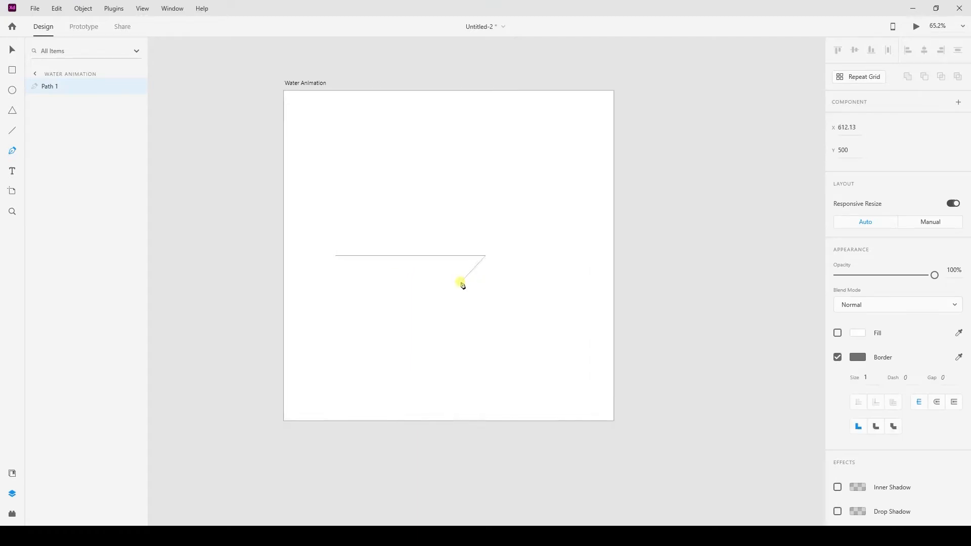
Step: Bend the line into a smooth S-shaped wave by lowering the second anchor point, raising the third, and curving both
{"action": "left_click_drag", "start_coordinate": [441, 256], "coordinate": [441, 239]}
{"action": "left_click_drag", "start_coordinate": [387, 256], "coordinate": [388, 276]}
{"action": "double_click", "coordinate": [439, 236]}
{"action": "double_click", "coordinate": [387, 273]}
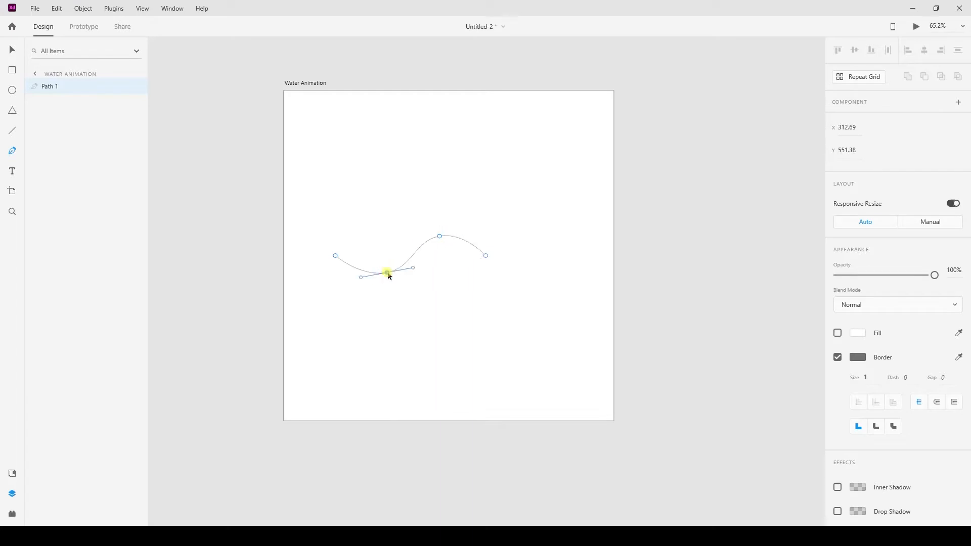
Step: Close the wave path into a solid shape with straight sides and a flat bottom edge at about Y 700
{"action": "left_click", "coordinate": [485, 321]}
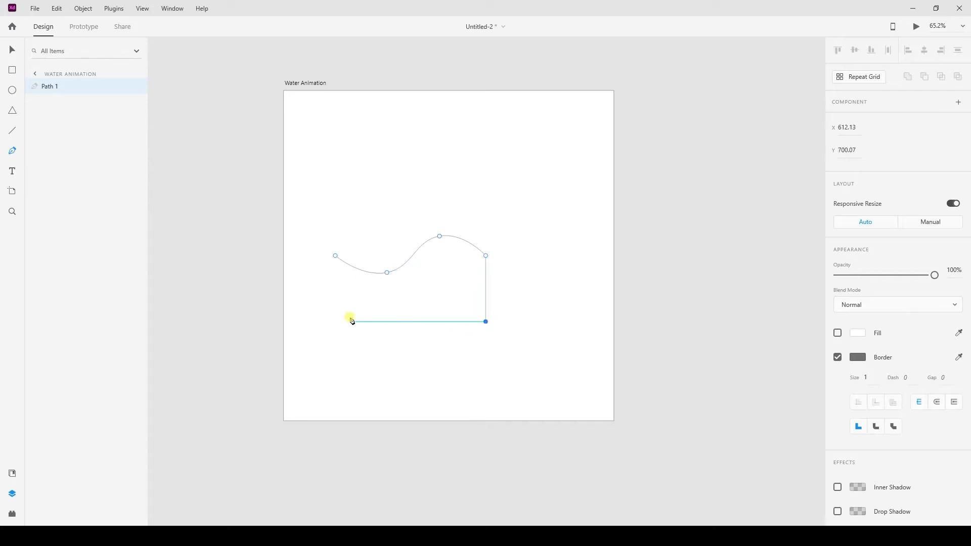
{"action": "left_click", "coordinate": [335, 321]}
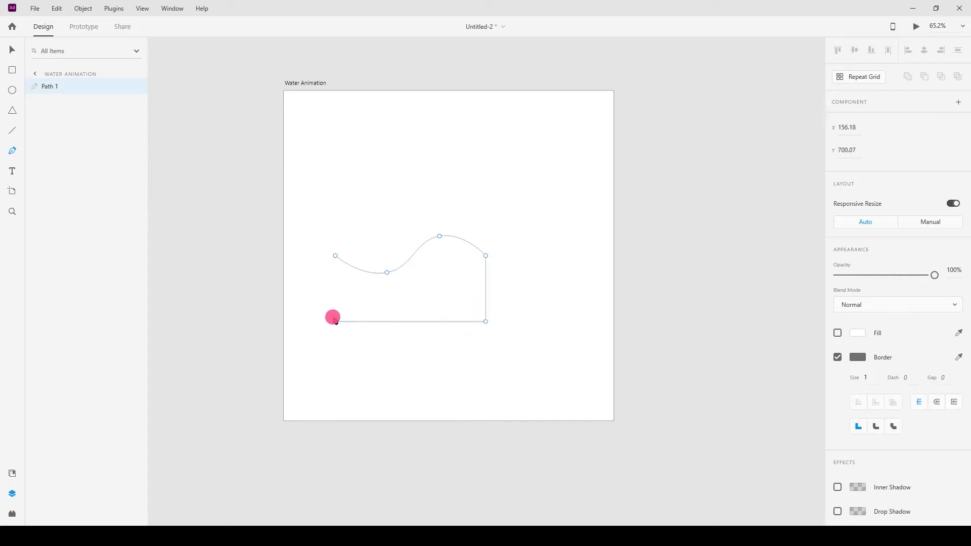
{"action": "left_click", "coordinate": [335, 256]}
{"action": "left_click", "coordinate": [418, 188]}
{"action": "left_click", "coordinate": [484, 289]}
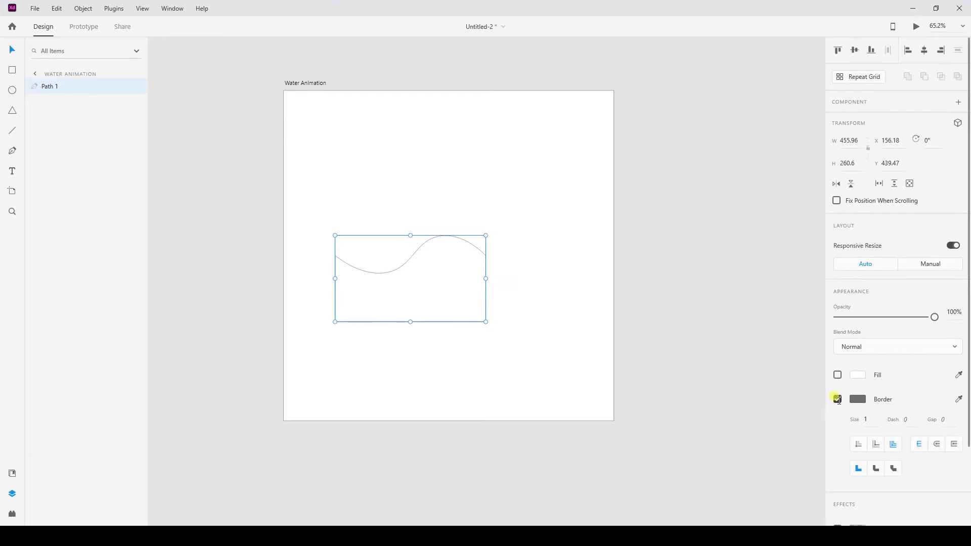
Step: Remove the wave shape's border and fill it with light blue #9AADF5
{"action": "left_click", "coordinate": [837, 400]}
{"action": "left_click", "coordinate": [857, 375]}
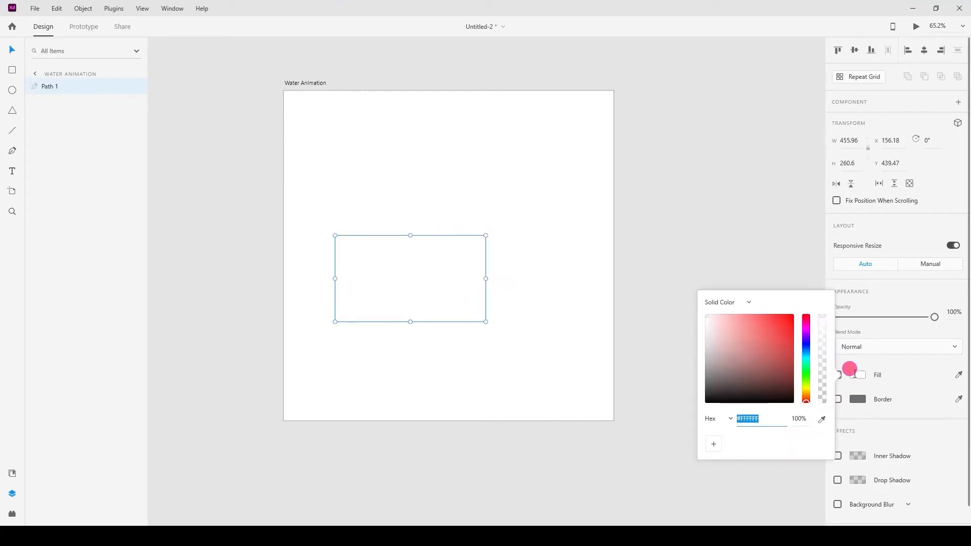
{"action": "left_click", "coordinate": [805, 346]}
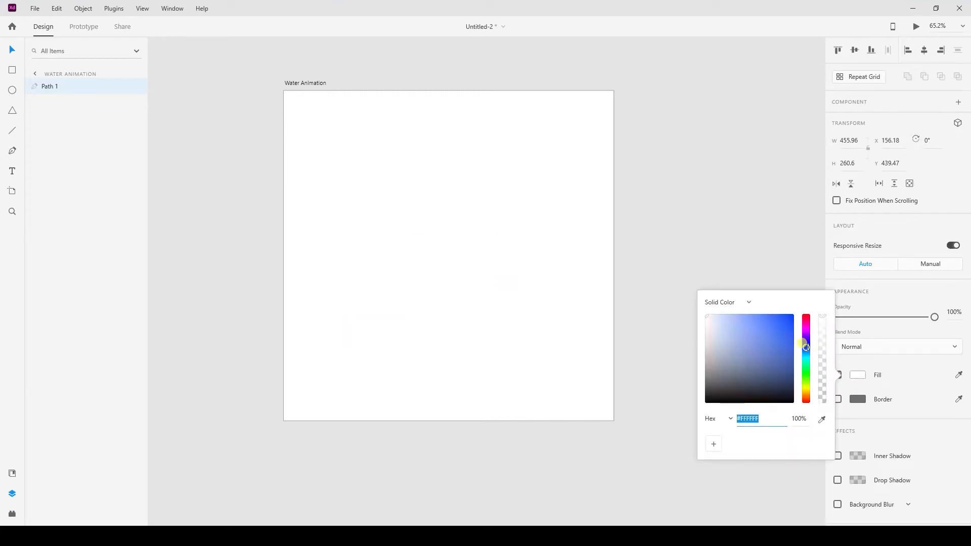
{"action": "left_click", "coordinate": [775, 344]}
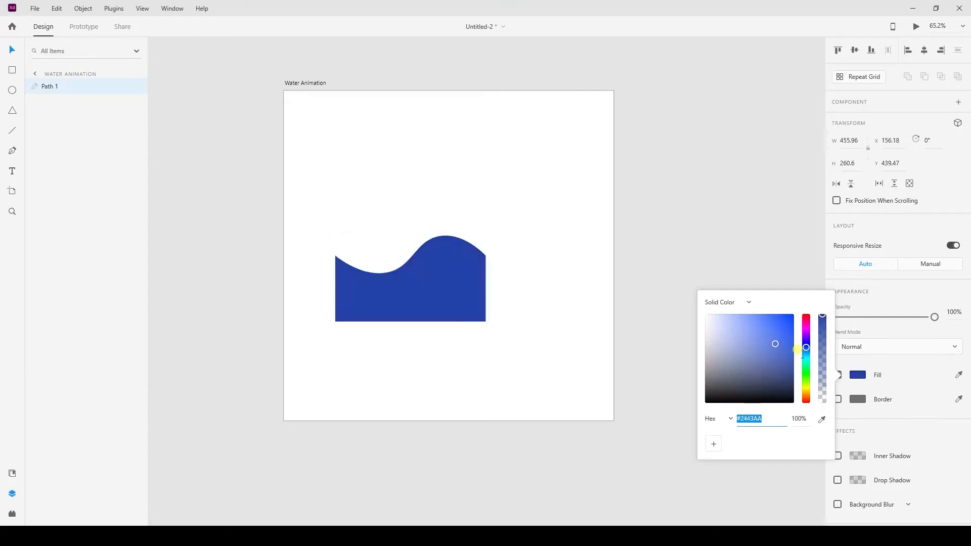
{"action": "left_click_drag", "start_coordinate": [772, 330], "coordinate": [741, 314]}
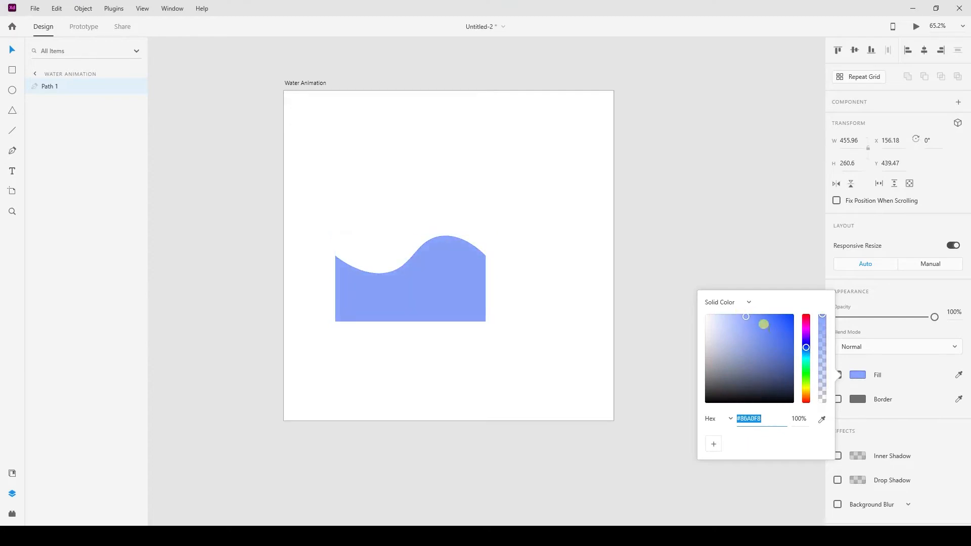
{"action": "left_click", "coordinate": [747, 316]}
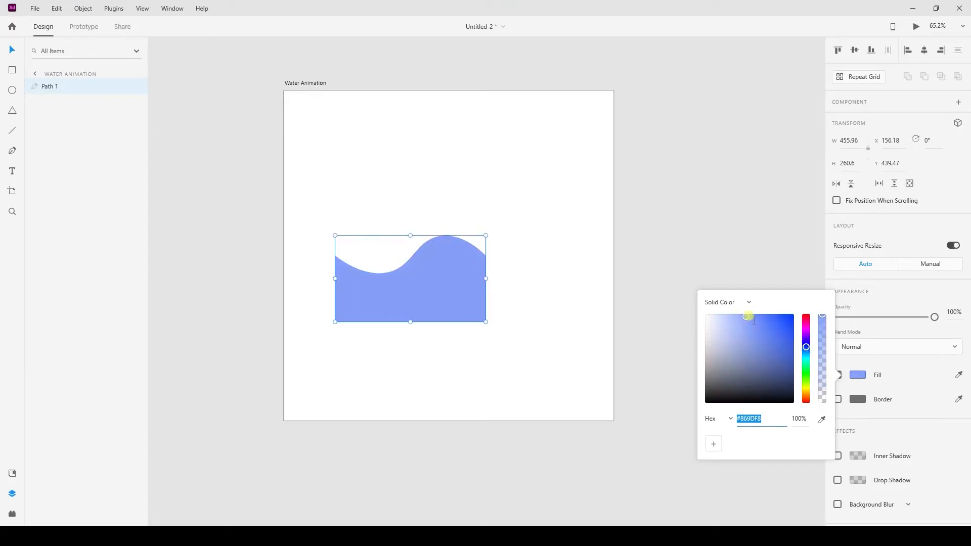
{"action": "left_click_drag", "start_coordinate": [746, 315], "coordinate": [738, 318]}
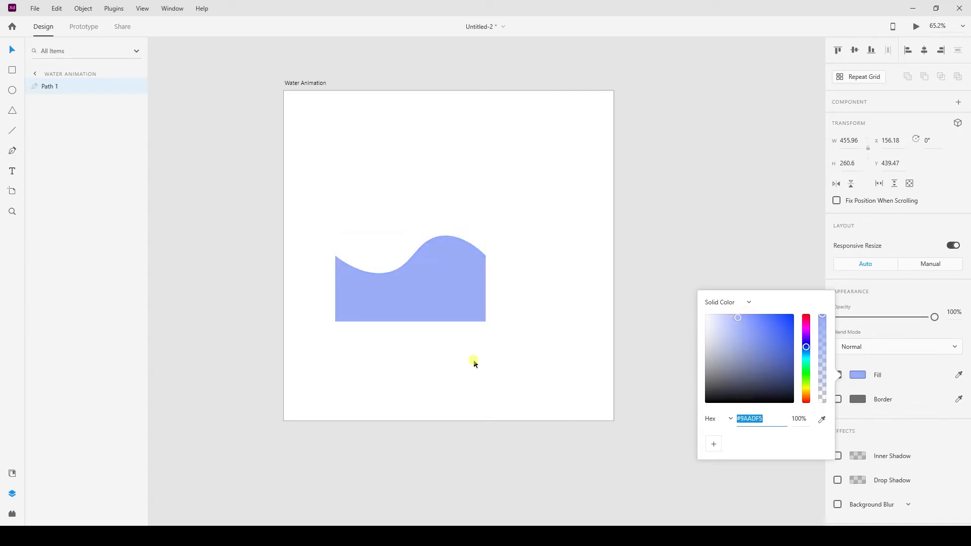
{"action": "left_click", "coordinate": [195, 113]}
Step: Place a copy of the wave flush against the original's right side and group both shapes
{"action": "left_click", "coordinate": [448, 264]}
{"action": "left_click_drag", "start_coordinate": [452, 271], "coordinate": [600, 290]}
{"action": "left_click_drag", "start_coordinate": [602, 386], "coordinate": [427, 259]}
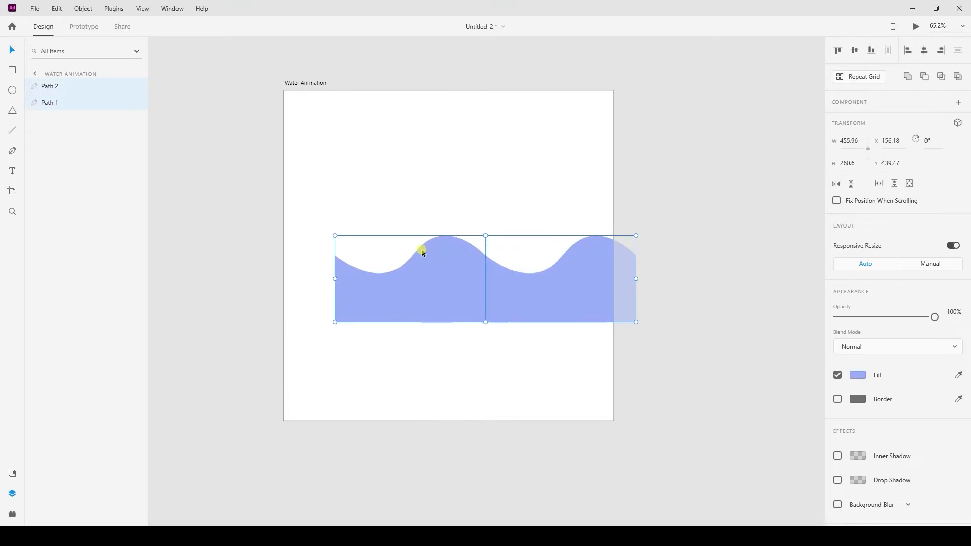
{"action": "right_click", "coordinate": [455, 279]}
{"action": "left_click", "coordinate": [477, 138]}
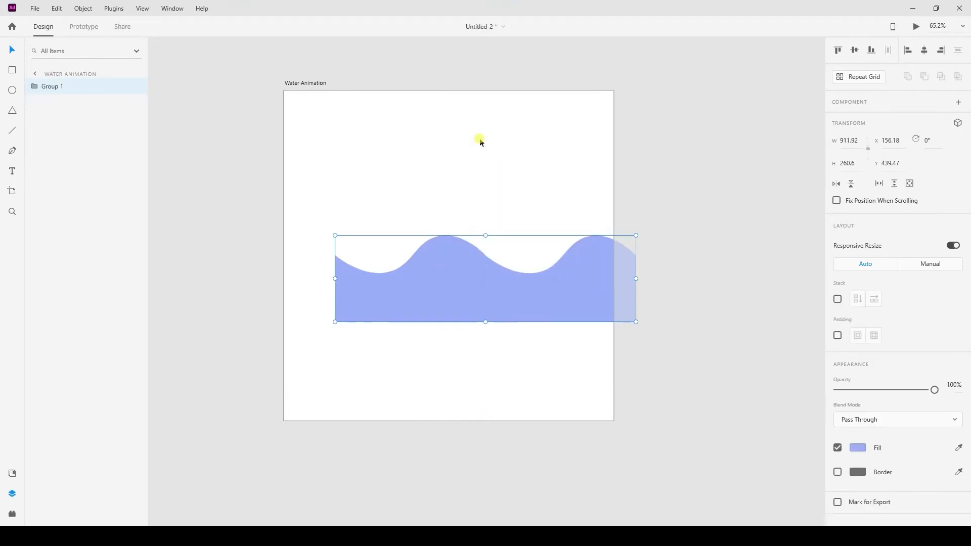
Step: Shift the wave group left to fit inside the artboard and draw a 400 × 400 circle over its first wave
{"action": "left_click", "coordinate": [661, 363]}
{"action": "left_click_drag", "start_coordinate": [561, 297], "coordinate": [528, 301]}
{"action": "left_click", "coordinate": [12, 89]}
{"action": "mouse_move", "coordinate": [383, 247]}
{"action": "left_mouse_down"}
{"action": "mouse_move", "coordinate": [362, 149]}
{"action": "mouse_move", "coordinate": [375, 38]}
{"action": "mouse_move", "coordinate": [344, 251]}
{"action": "mouse_move", "coordinate": [369, 344]}
{"action": "mouse_move", "coordinate": [314, 184]}
{"action": "mouse_move", "coordinate": [229, 266]}
{"action": "left_mouse_up"}
{"action": "left_click", "coordinate": [12, 49]}
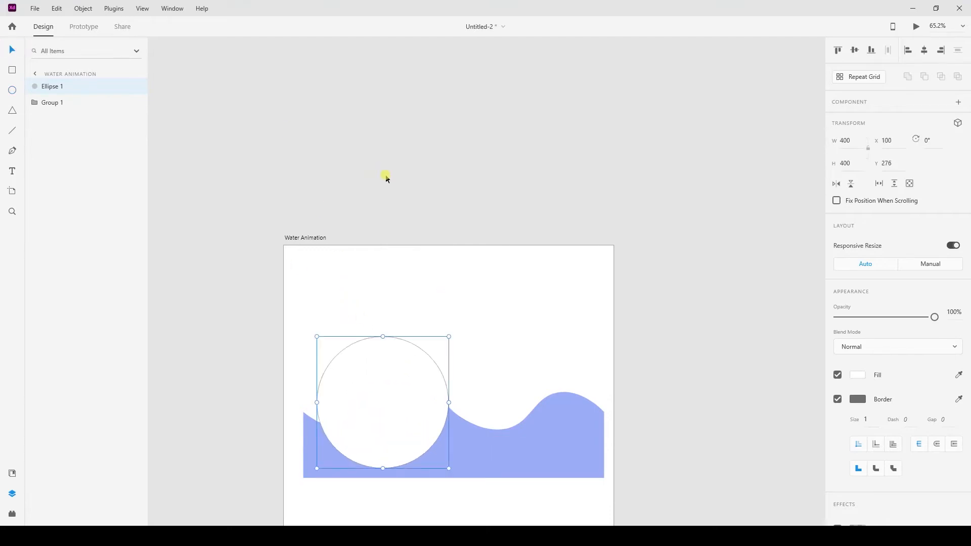
Step: Enlarge the circle to 442 × 442 and align its bottom with the wave group's bottom edge
{"action": "left_click", "coordinate": [471, 269]}
{"action": "scroll", "coordinate": [403, 282], "scroll_direction": "down", "scroll_amount": 3}
{"action": "left_click_drag", "start_coordinate": [403, 281], "coordinate": [410, 294]}
{"action": "mouse_move", "coordinate": [458, 198]}
{"action": "left_mouse_down"}
{"action": "mouse_move", "coordinate": [463, 175]}
{"action": "mouse_move", "coordinate": [450, 221]}
{"action": "mouse_move", "coordinate": [465, 190]}
{"action": "left_mouse_up"}
{"action": "mouse_move", "coordinate": [424, 277]}
{"action": "left_mouse_down"}
{"action": "mouse_move", "coordinate": [411, 260]}
{"action": "mouse_move", "coordinate": [419, 272]}
{"action": "left_mouse_up"}
Step: Mask the wave group with the circle
{"action": "left_click", "coordinate": [444, 388]}
{"action": "left_click_drag", "start_coordinate": [500, 427], "coordinate": [356, 212]}
{"action": "right_click", "coordinate": [424, 276]}
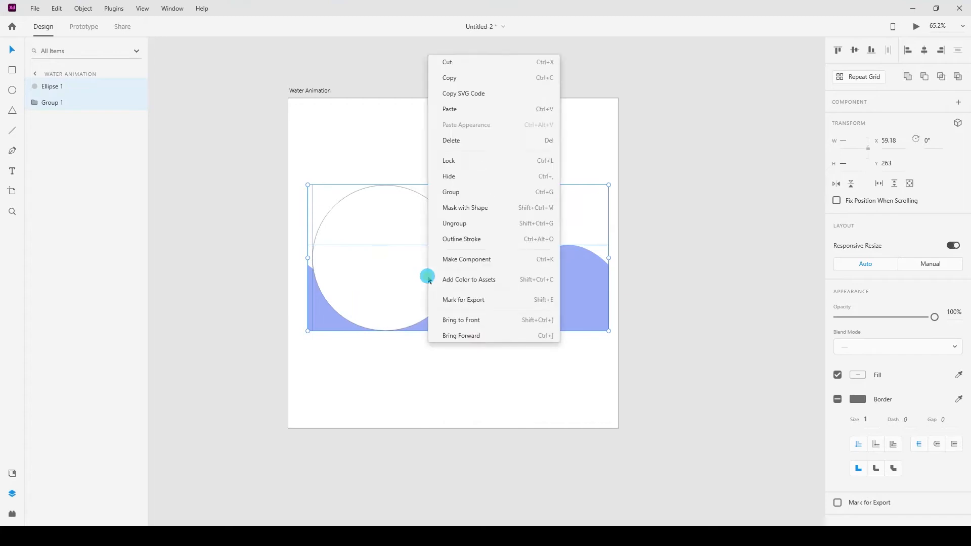
{"action": "left_click", "coordinate": [462, 157]}
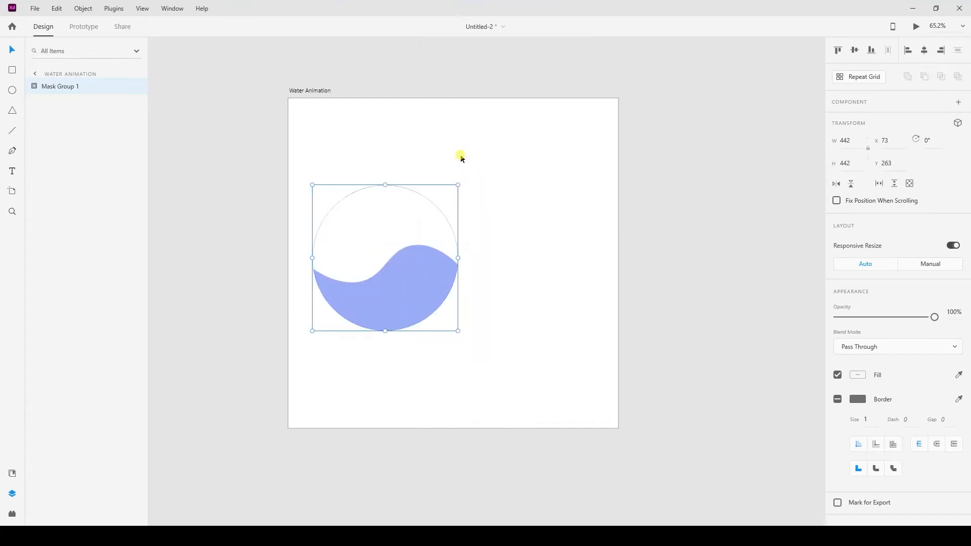
{"action": "left_click", "coordinate": [470, 358]}
Step: Rename the mask group "water front"
{"action": "left_click", "coordinate": [400, 305]}
{"action": "double_click", "coordinate": [58, 86]}
{"action": "type", "text": "water front"}
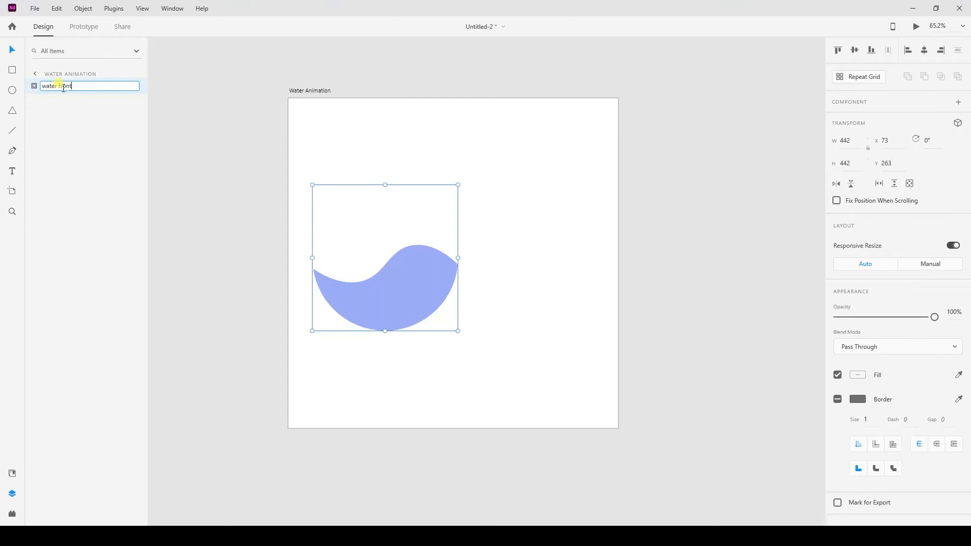
{"action": "left_click", "coordinate": [336, 83]}
Step: Rename Group 1 inside the water front mask group to "water wave"
{"action": "double_click", "coordinate": [44, 85]}
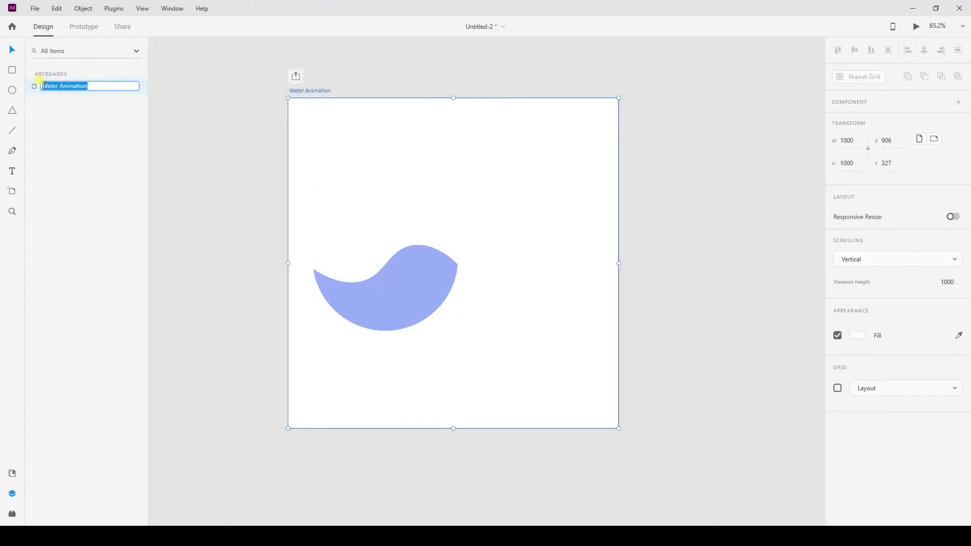
{"action": "left_click", "coordinate": [158, 121]}
{"action": "left_click", "coordinate": [363, 254]}
{"action": "left_click", "coordinate": [363, 255]}
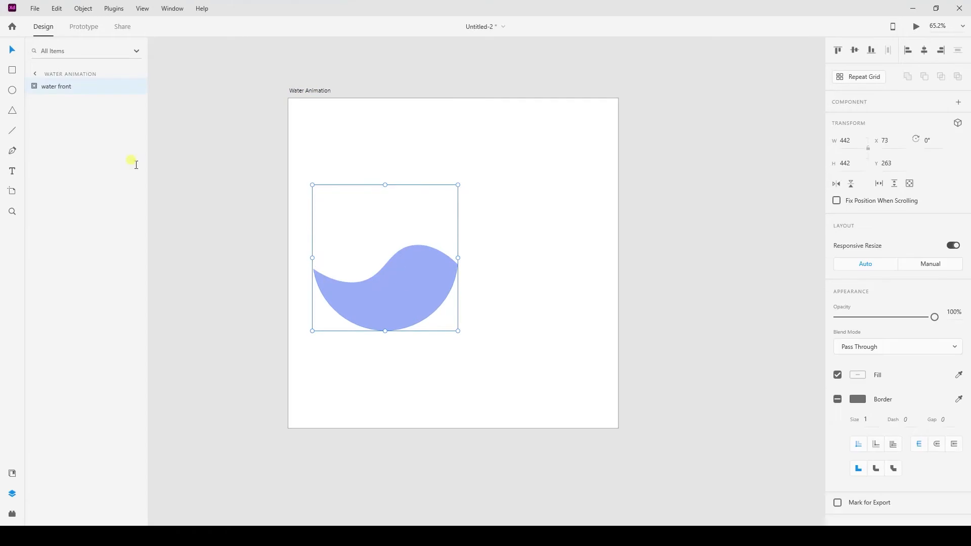
{"action": "double_click", "coordinate": [60, 120]}
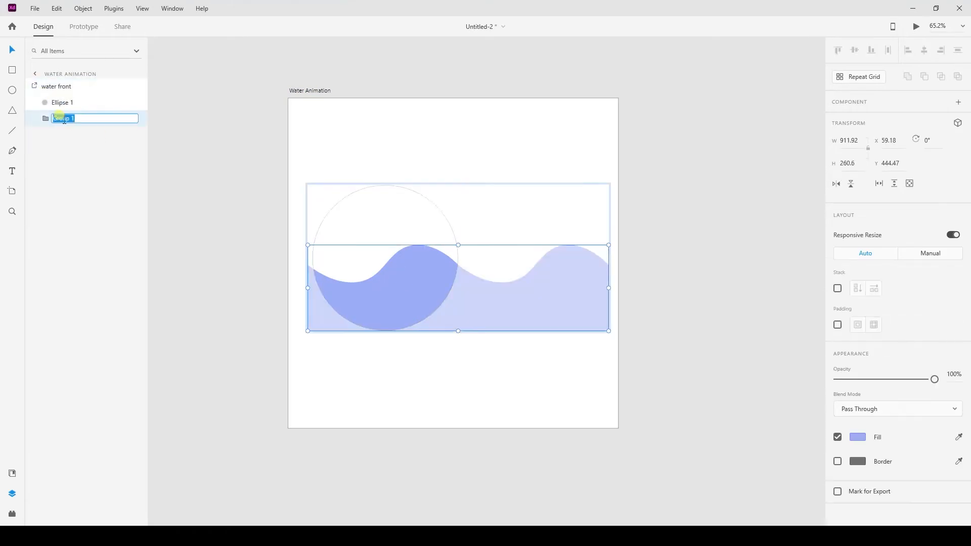
{"action": "type", "text": "wi"}
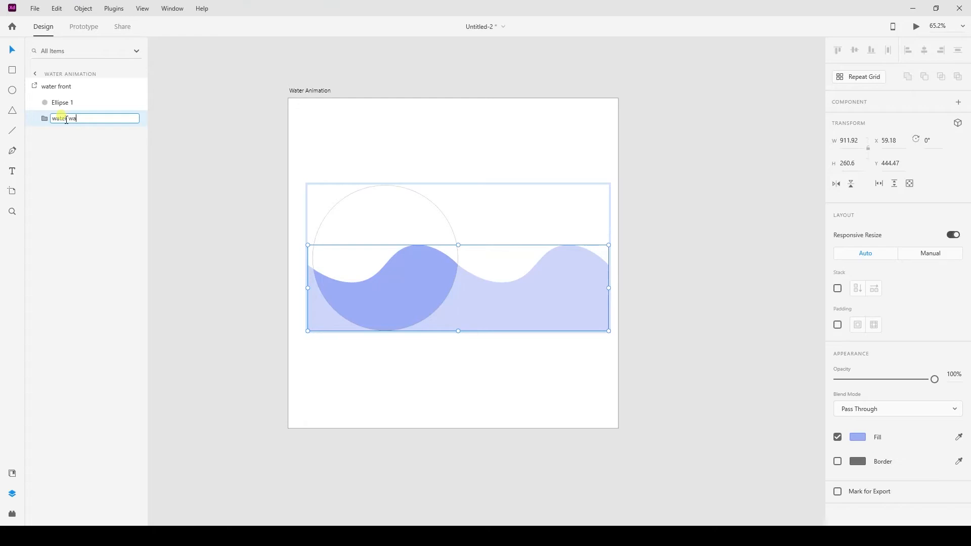
{"action": "left_click", "coordinate": [189, 150]}
Step: Move the water front mask group toward the artboard's centre, to X 249 and Y 229
{"action": "left_click", "coordinate": [72, 86]}
{"action": "left_click_drag", "start_coordinate": [447, 284], "coordinate": [505, 272]}
{"action": "mouse_move", "coordinate": [647, 307]}
{"action": "left_mouse_down"}
{"action": "mouse_move", "coordinate": [620, 304]}
{"action": "mouse_move", "coordinate": [652, 305]}
{"action": "left_mouse_up"}
{"action": "left_click", "coordinate": [509, 302]}
{"action": "left_click", "coordinate": [470, 285]}
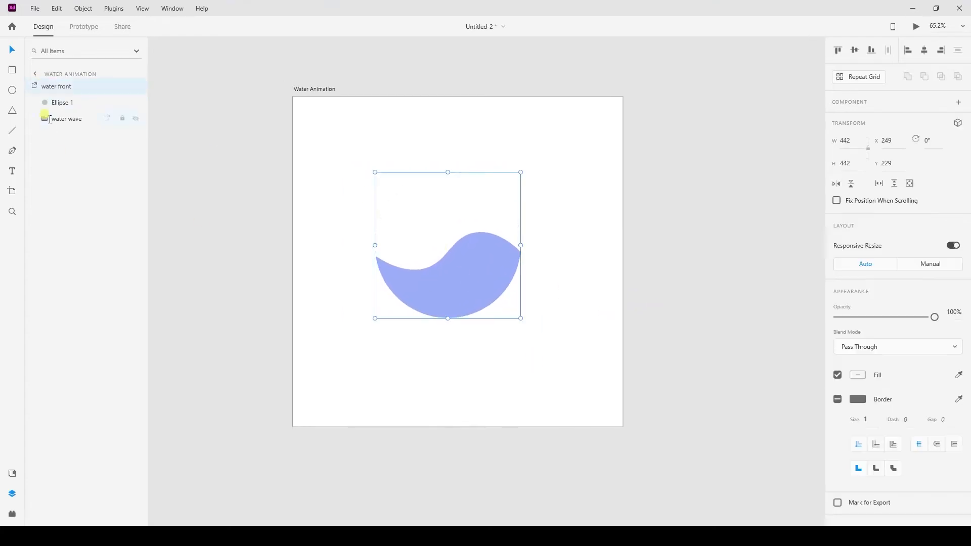
Step: Duplicate the water front mask group and rename the lower of the two "water back"
{"action": "right_click", "coordinate": [69, 86]}
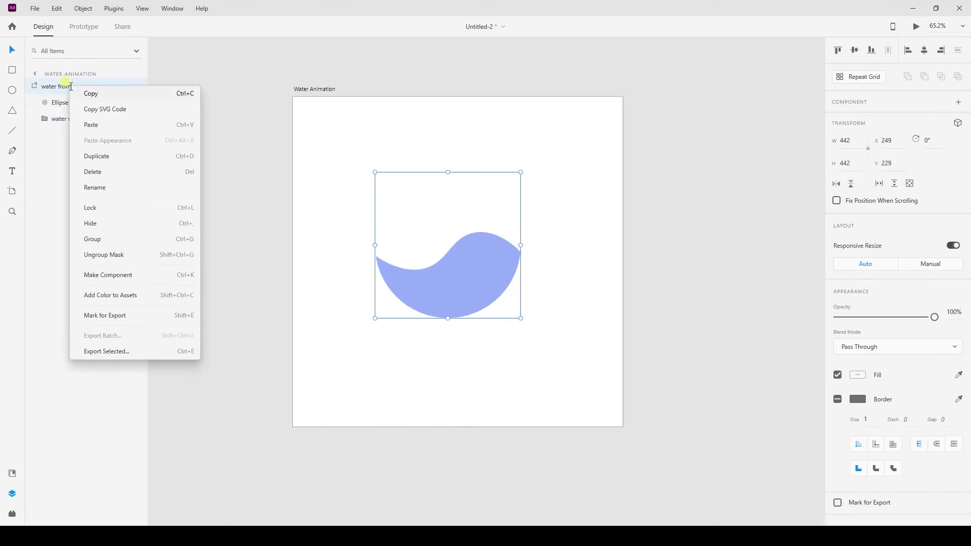
{"action": "left_click", "coordinate": [109, 158]}
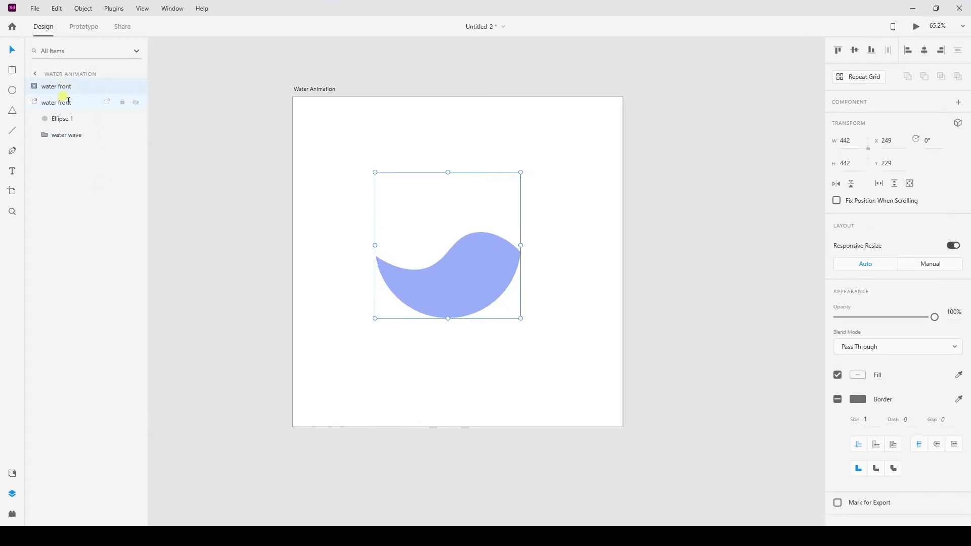
{"action": "left_click", "coordinate": [34, 101]}
{"action": "double_click", "coordinate": [66, 99]}
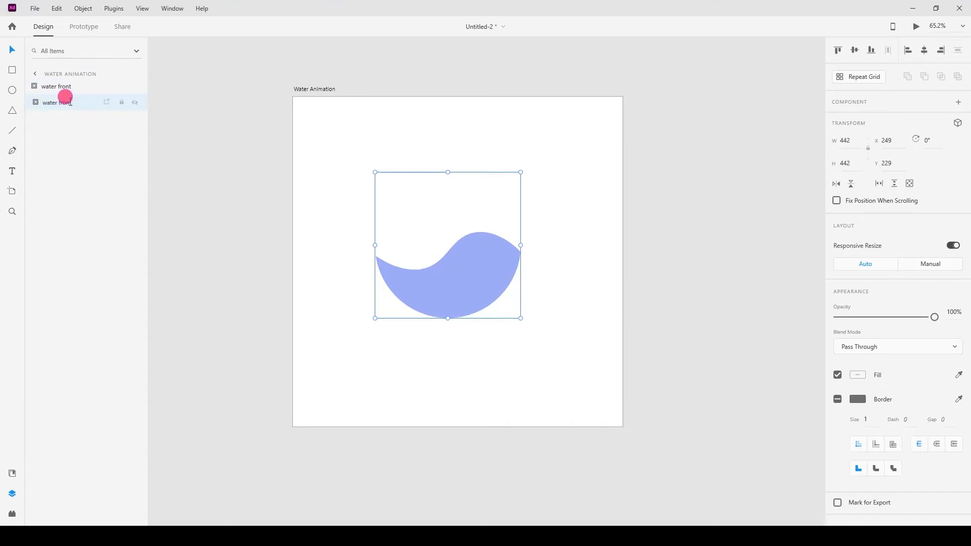
{"action": "left_click", "coordinate": [84, 103]}
{"action": "key", "text": "BackSpace"}
{"action": "key", "text": "BackSpace"}
{"action": "key", "text": "BackSpace"}
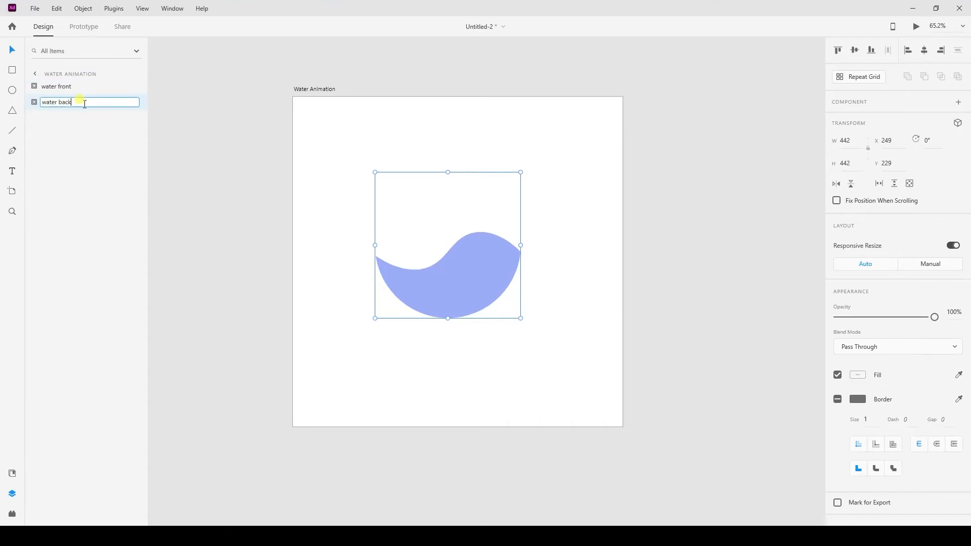
{"action": "left_click", "coordinate": [93, 111]}
Step: Hide the water front layer and expand the water back mask group to show its contents
{"action": "left_click", "coordinate": [468, 277]}
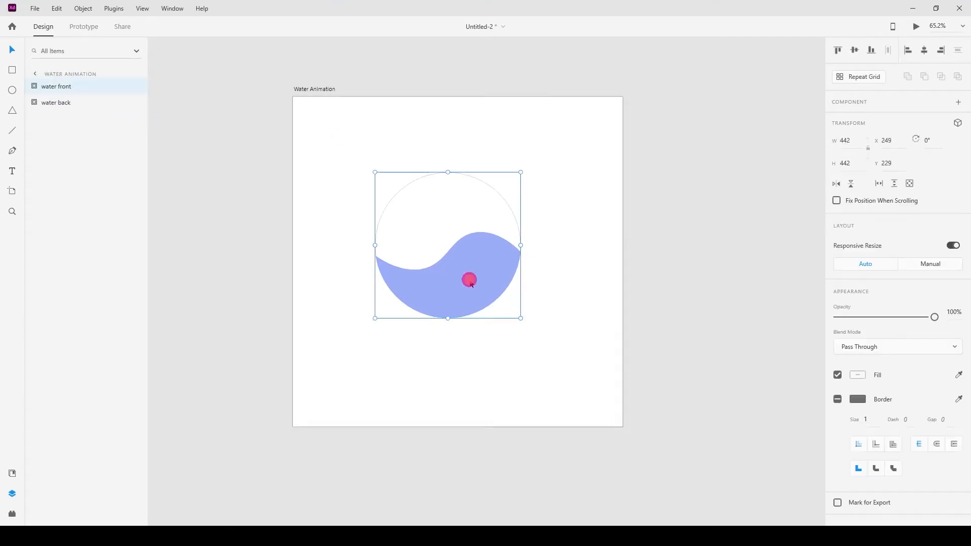
{"action": "left_click", "coordinate": [135, 86]}
{"action": "left_click", "coordinate": [60, 101]}
{"action": "left_click", "coordinate": [31, 101]}
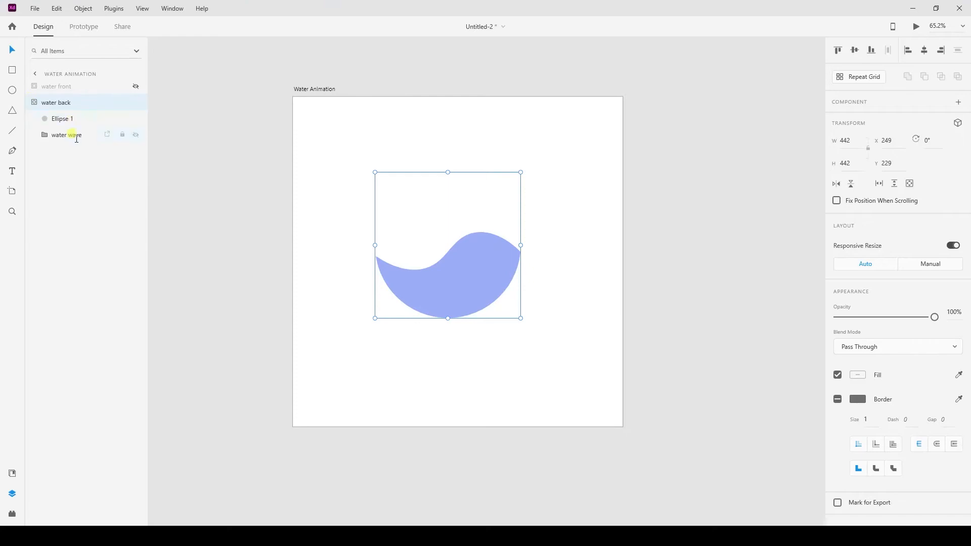
Step: Change the fill of the water wave group inside water back to the stronger blue #7D96F8
{"action": "left_click", "coordinate": [68, 134]}
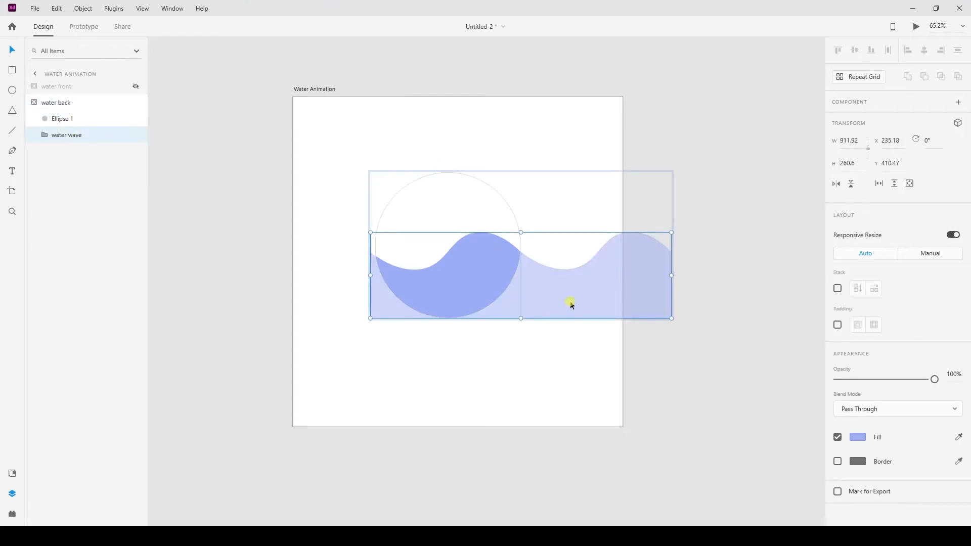
{"action": "left_click", "coordinate": [851, 437]}
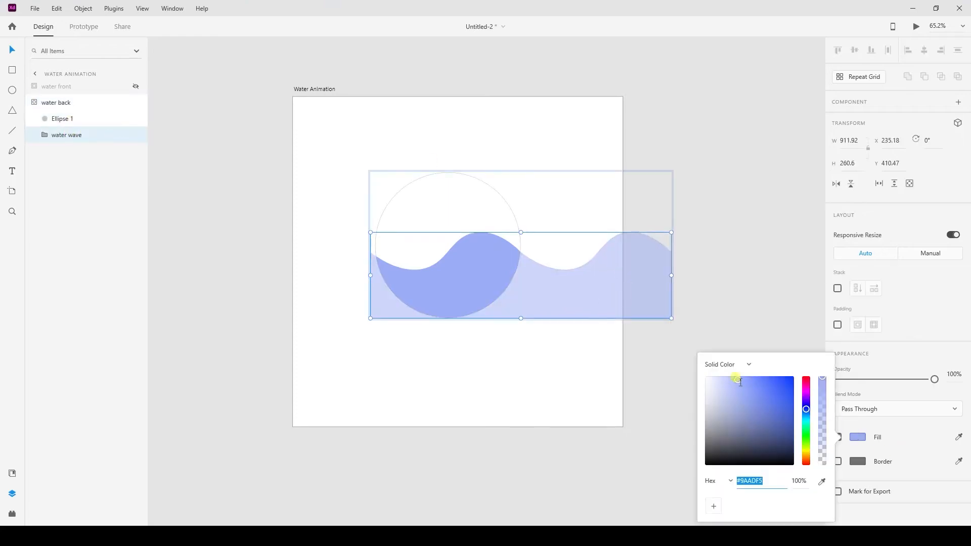
{"action": "left_click_drag", "start_coordinate": [738, 381], "coordinate": [748, 379]}
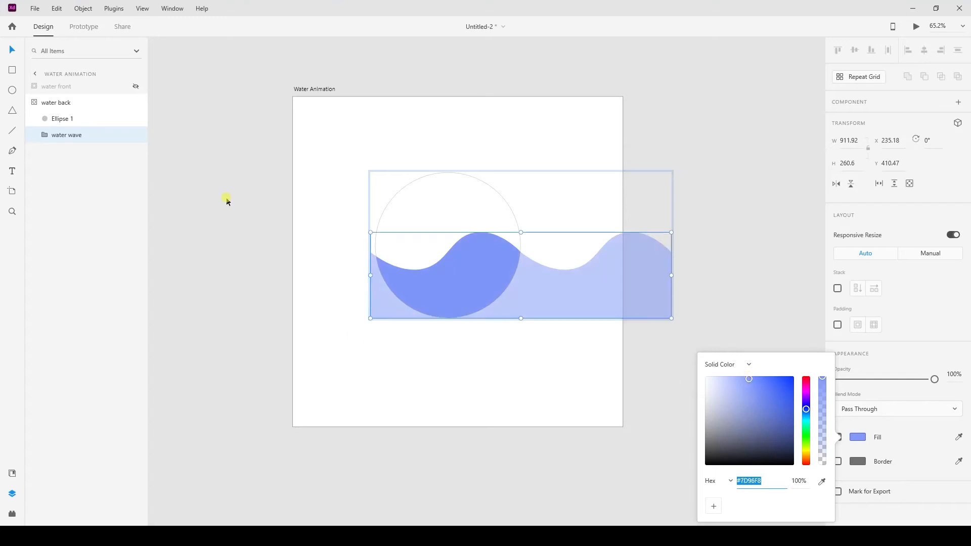
Step: Shift the back wave left to about X -221 and flip it horizontally, then show the water front layer
{"action": "left_click_drag", "start_coordinate": [644, 292], "coordinate": [489, 288]}
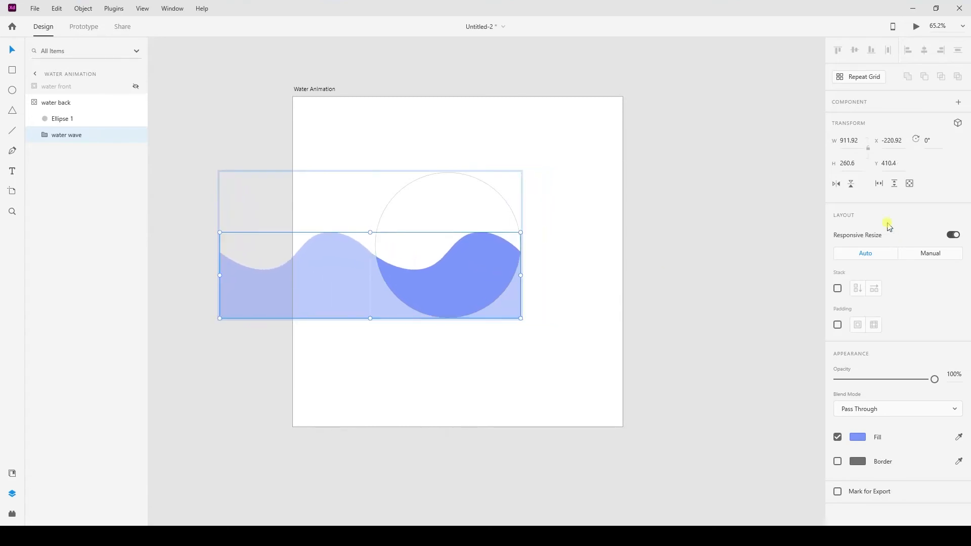
{"action": "left_click", "coordinate": [838, 185]}
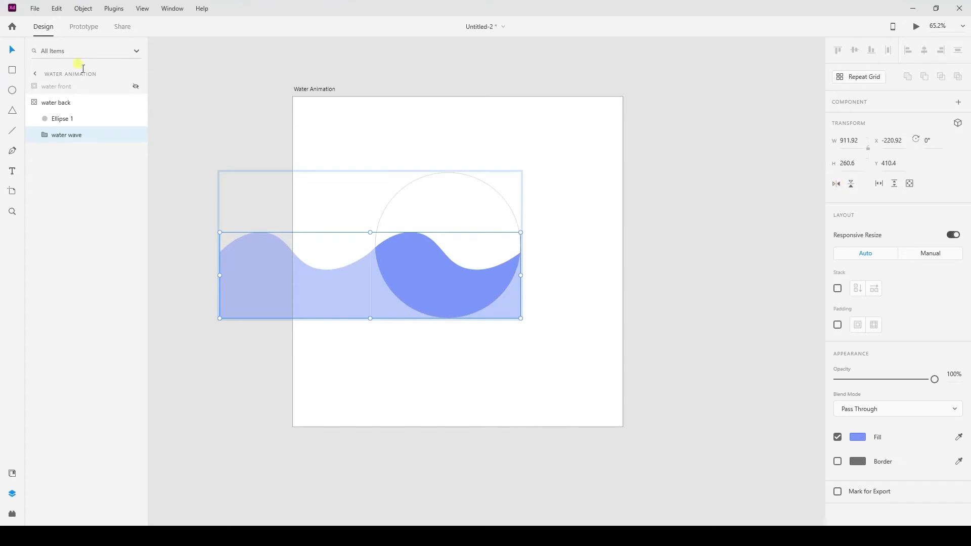
{"action": "left_click", "coordinate": [135, 86]}
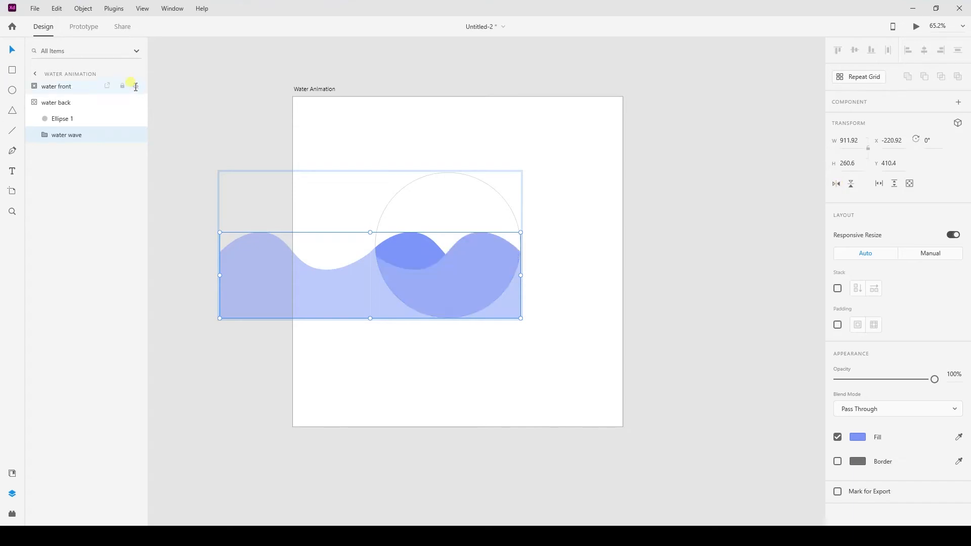
Step: Lighten the back wave's fill to about #8BA2FC, then collapse the water back group and deselect everything
{"action": "left_click", "coordinate": [856, 436]}
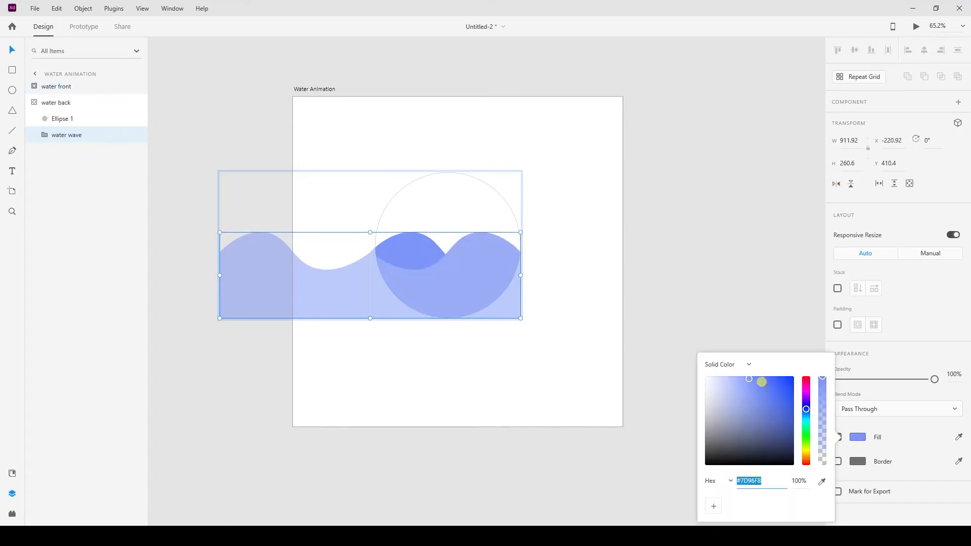
{"action": "left_click", "coordinate": [746, 378]}
{"action": "left_click_drag", "start_coordinate": [747, 378], "coordinate": [743, 378]}
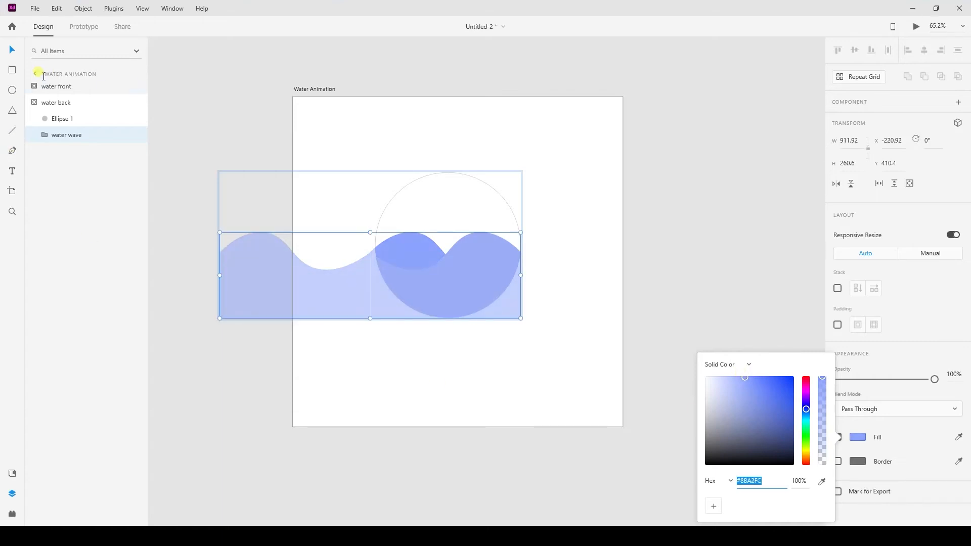
{"action": "left_click", "coordinate": [36, 103]}
{"action": "left_click", "coordinate": [635, 265]}
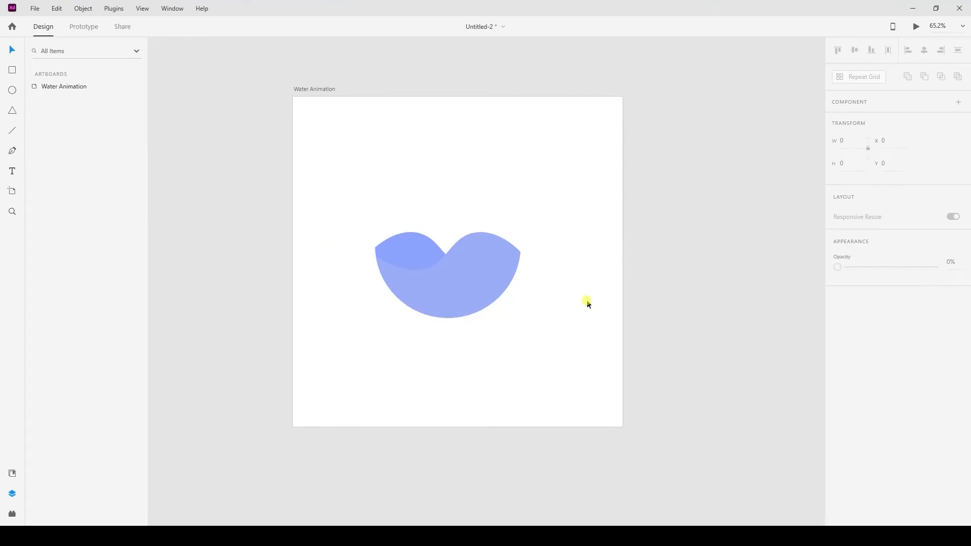
Step: Draw a circle about 472 px in diameter around the masked water, slightly larger than the wave mask
{"action": "left_click_drag", "start_coordinate": [585, 290], "coordinate": [535, 291]}
{"action": "left_click", "coordinate": [412, 281]}
{"action": "left_click", "coordinate": [537, 284]}
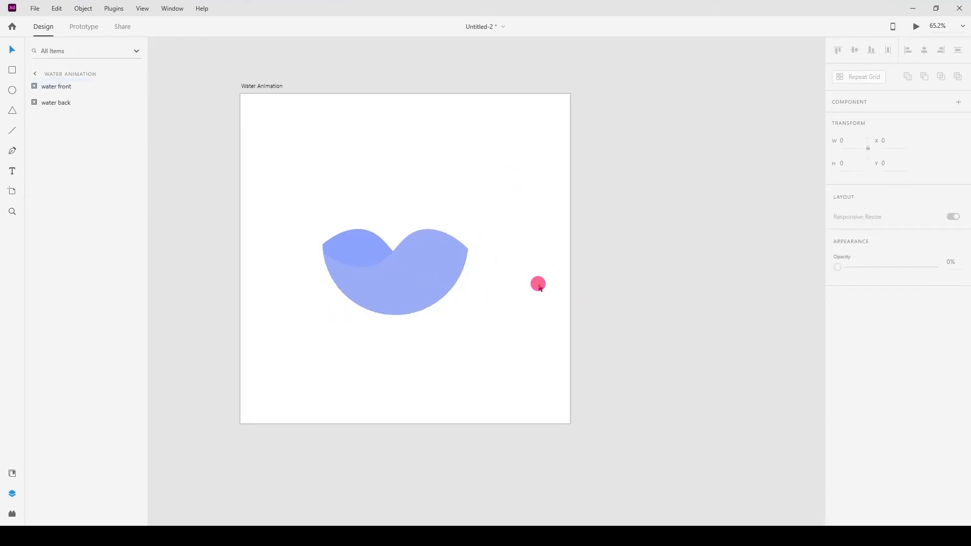
{"action": "left_click", "coordinate": [12, 90]}
{"action": "left_click_drag", "start_coordinate": [390, 251], "coordinate": [359, 103]}
{"action": "left_click", "coordinate": [11, 48]}
{"action": "left_click_drag", "start_coordinate": [428, 207], "coordinate": [470, 165]}
Step: Send the new circle behind both water groups and center it around them at about X 234, Y 214
{"action": "right_click", "coordinate": [433, 239]}
{"action": "left_click", "coordinate": [470, 279]}
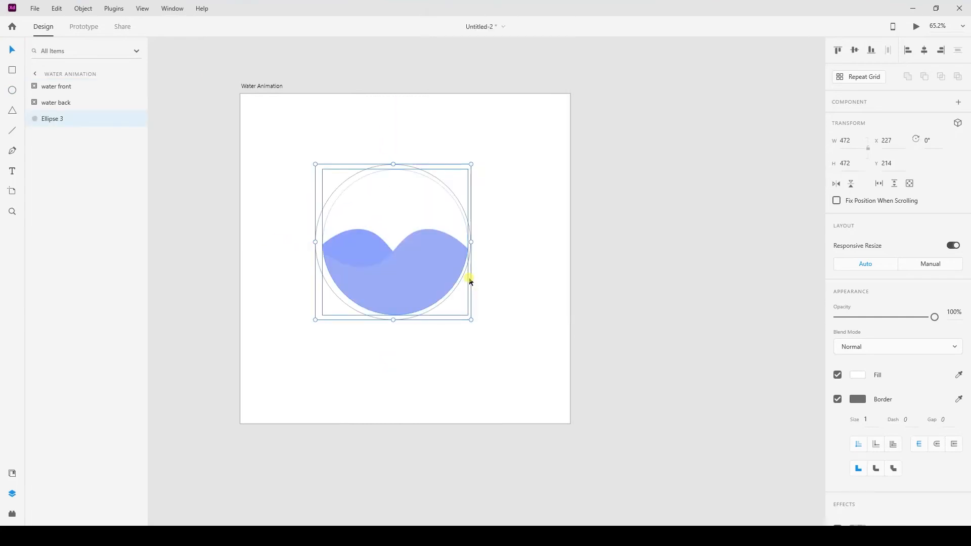
{"action": "left_click", "coordinate": [515, 368]}
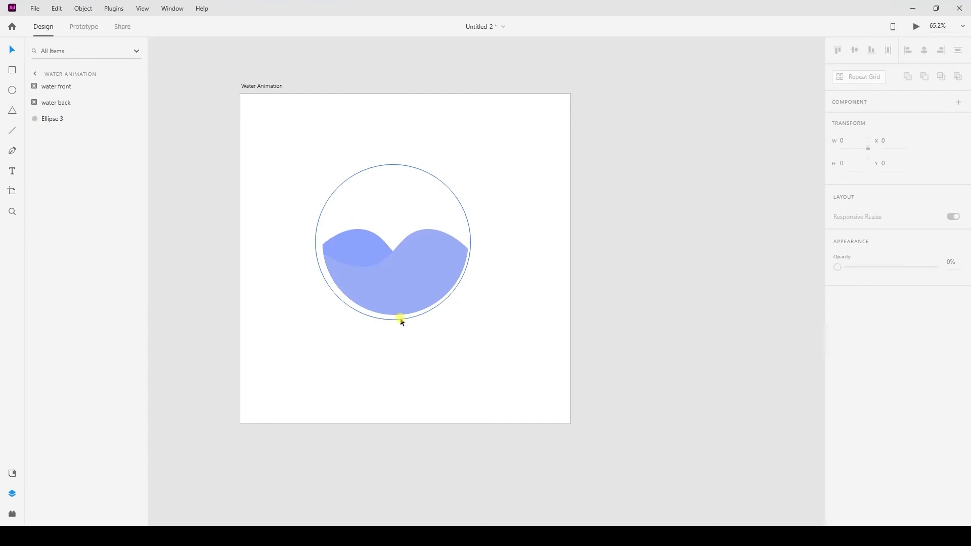
{"action": "left_click_drag", "start_coordinate": [400, 321], "coordinate": [403, 319]}
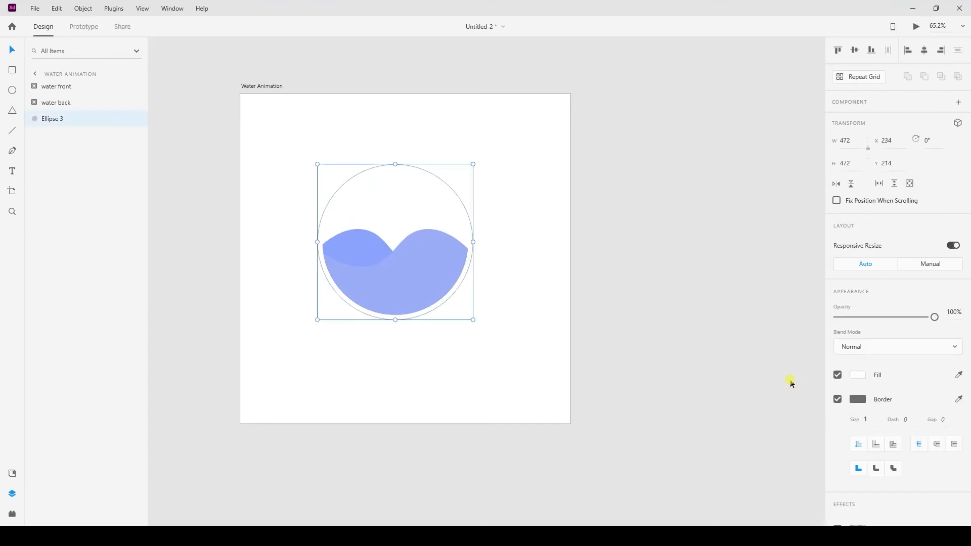
Step: Set the outer circle's border size to 8 and sample its color from the front wave
{"action": "left_click", "coordinate": [870, 419]}
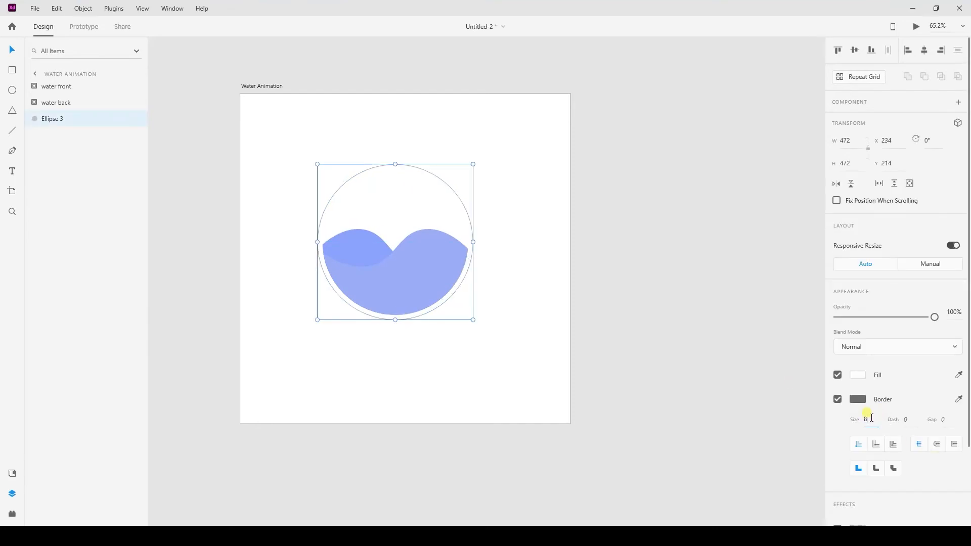
{"action": "type", "text": "8"}
{"action": "left_click", "coordinate": [959, 398]}
{"action": "left_click", "coordinate": [411, 275]}
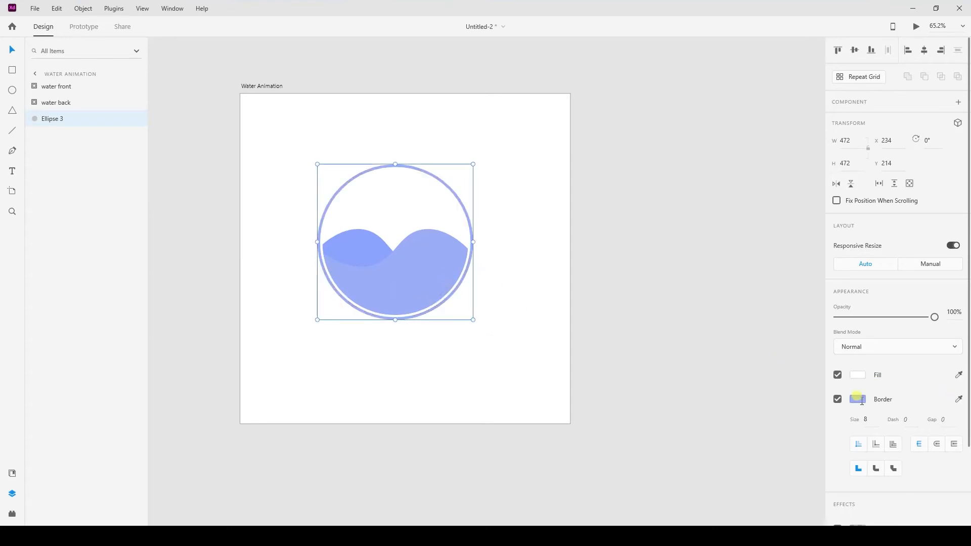
Step: Lower the circle's border color opacity to 43% and set the border size to 10
{"action": "left_click", "coordinate": [858, 399]}
{"action": "left_click_drag", "start_coordinate": [821, 334], "coordinate": [820, 381]}
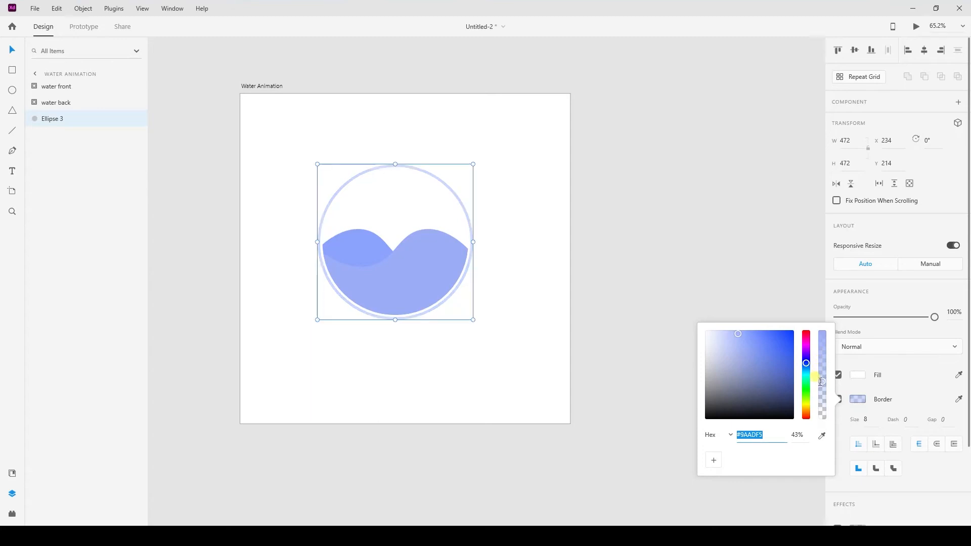
{"action": "left_click", "coordinate": [866, 420]}
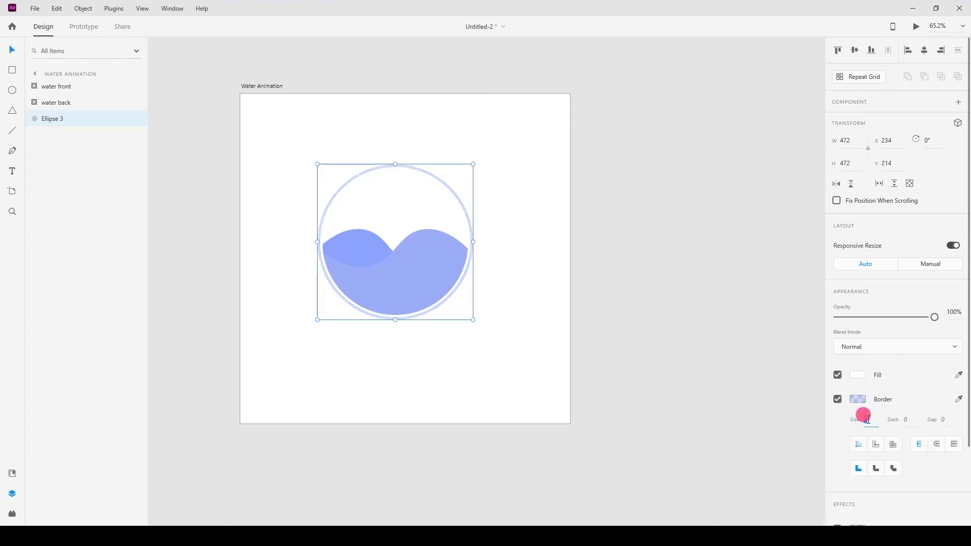
{"action": "type", "text": "10"}
{"action": "key", "text": "Return"}
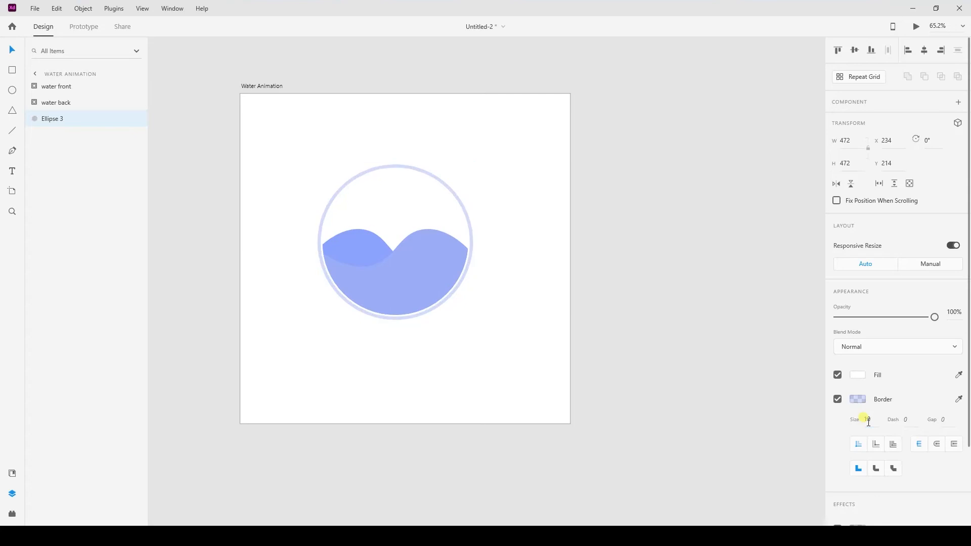
Step: Fill the outer circle with a radial gradient from white to the front wave's #9AADF5, with the outer stop at 64% opacity
{"action": "left_click", "coordinate": [857, 377]}
{"action": "left_click", "coordinate": [747, 302]}
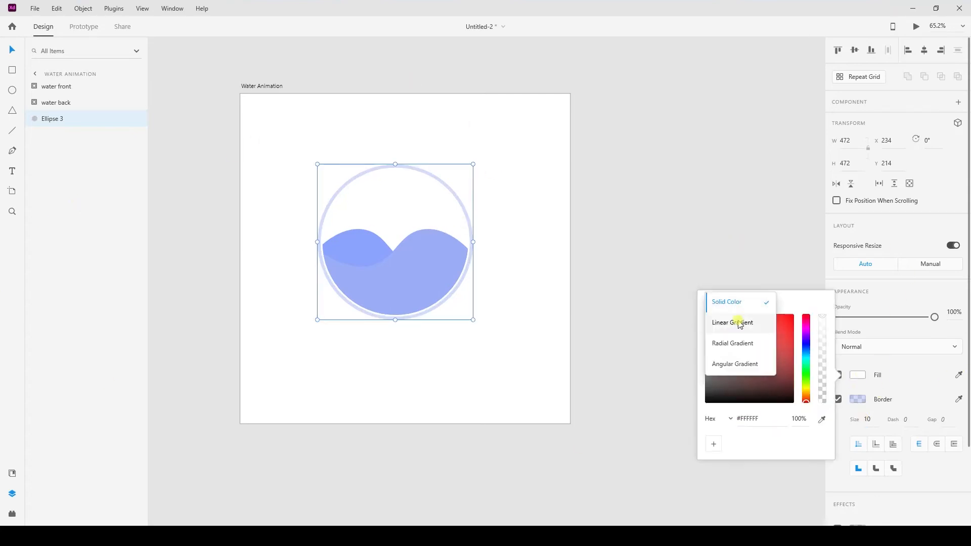
{"action": "left_click", "coordinate": [737, 341]}
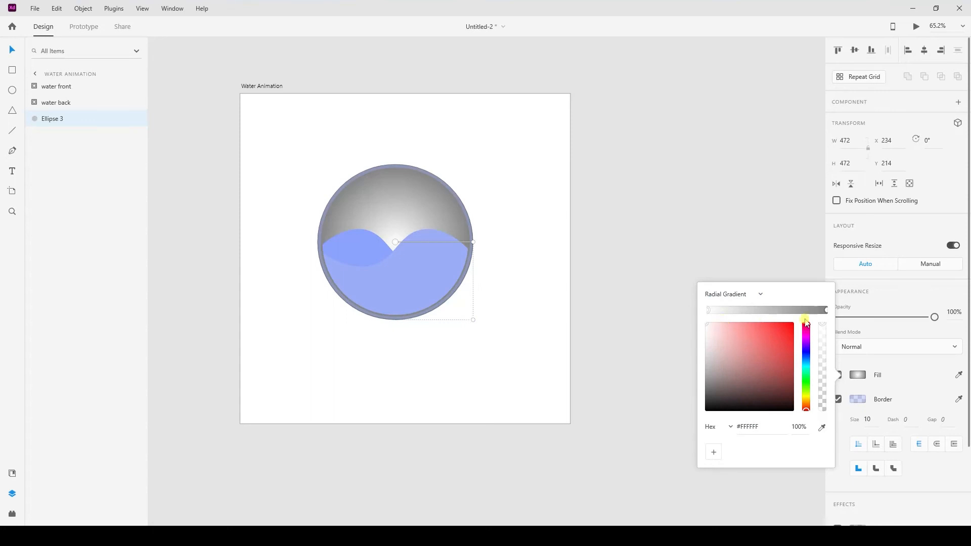
{"action": "left_click", "coordinate": [826, 310]}
{"action": "left_click", "coordinate": [822, 427]}
{"action": "left_click", "coordinate": [412, 275]}
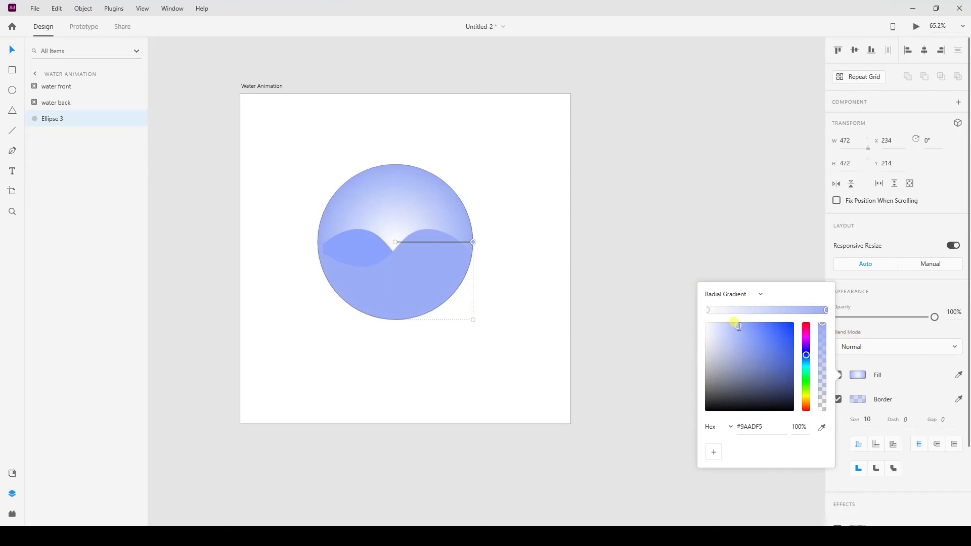
{"action": "left_click_drag", "start_coordinate": [822, 327], "coordinate": [823, 337]}
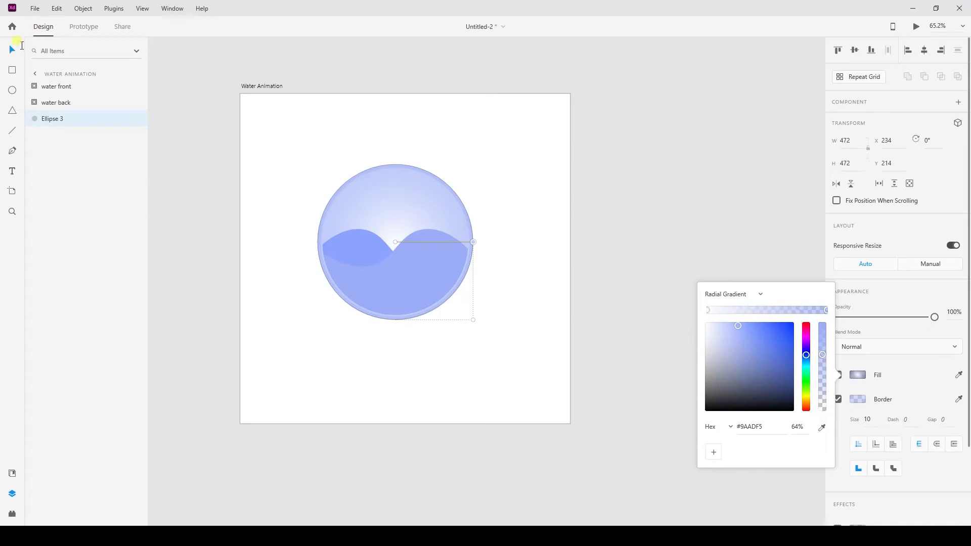
{"action": "left_click", "coordinate": [37, 51]}
{"action": "left_click", "coordinate": [637, 210]}
Step: Shrink the outer circle around its center to 464 px so it fits closer to the water
{"action": "left_click_drag", "start_coordinate": [539, 275], "coordinate": [506, 267]}
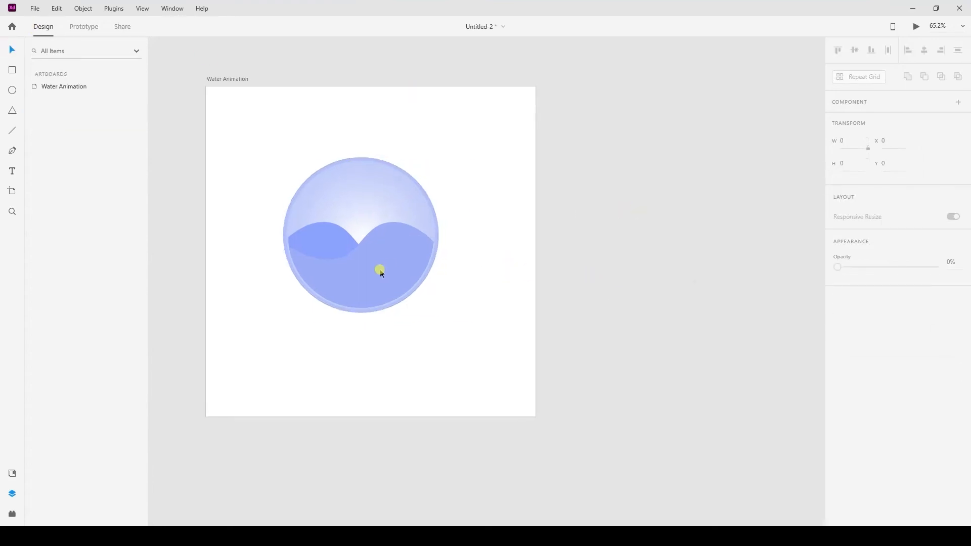
{"action": "scroll", "coordinate": [530, 299], "scroll_direction": "down", "scroll_amount": 3}
{"action": "scroll", "coordinate": [529, 313], "scroll_direction": "right", "scroll_amount": 2}
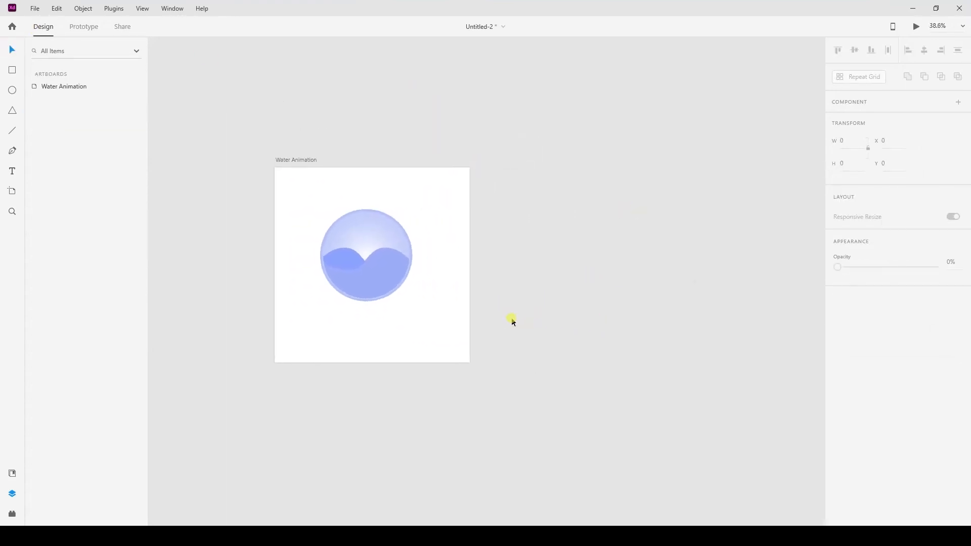
{"action": "scroll", "coordinate": [410, 260], "scroll_direction": "up", "scroll_amount": 2}
{"action": "left_click", "coordinate": [412, 265]}
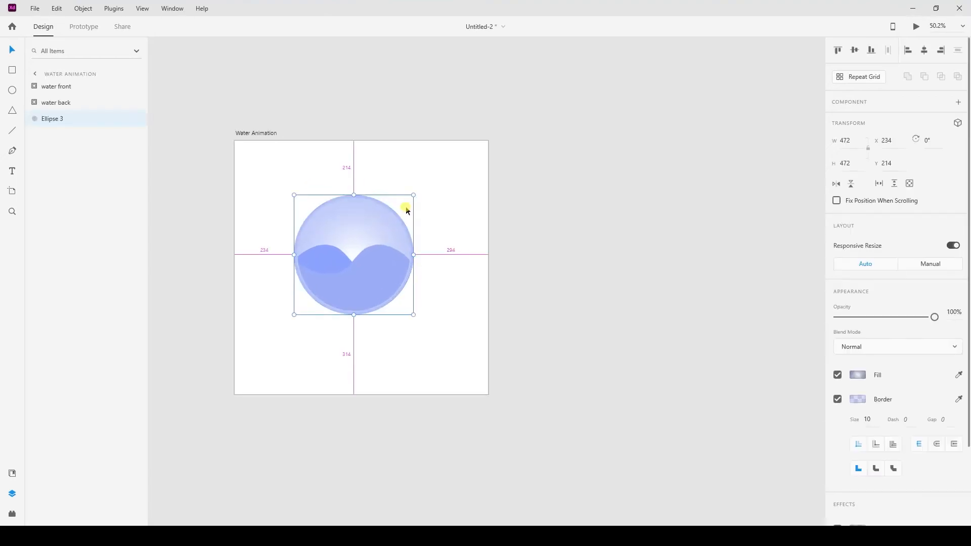
{"action": "left_click_drag", "start_coordinate": [412, 193], "coordinate": [410, 195]}
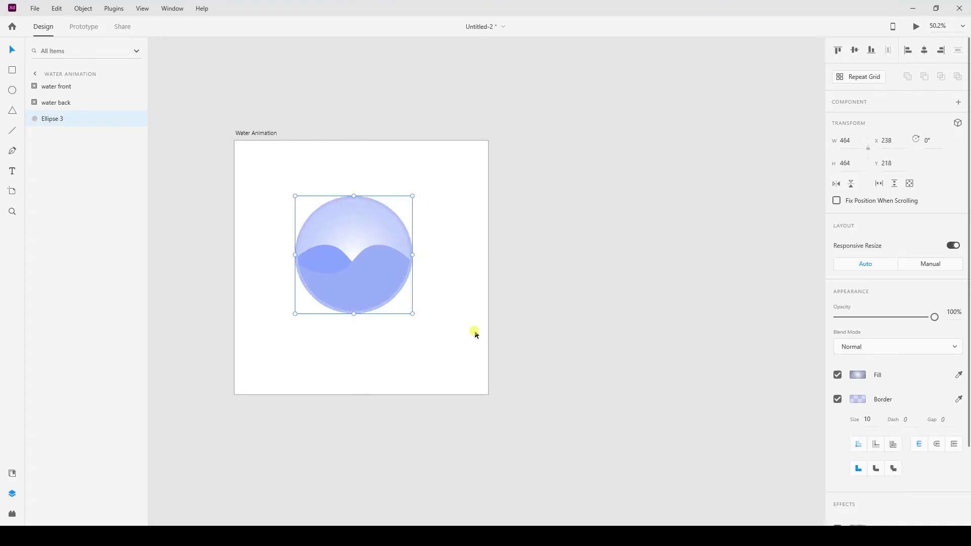
{"action": "left_click", "coordinate": [402, 321]}
Step: Duplicate the Water Animation artboard
{"action": "scroll", "coordinate": [402, 321], "scroll_direction": "up", "scroll_amount": 1}
{"action": "scroll", "coordinate": [402, 321], "scroll_direction": "up", "scroll_amount": 3}
{"action": "left_click_drag", "start_coordinate": [457, 297], "coordinate": [455, 307]}
{"action": "scroll", "coordinate": [457, 307], "scroll_direction": "down", "scroll_amount": 3}
{"action": "left_click_drag", "start_coordinate": [546, 298], "coordinate": [557, 313]}
{"action": "left_click", "coordinate": [273, 148]}
{"action": "left_click", "coordinate": [277, 161]}
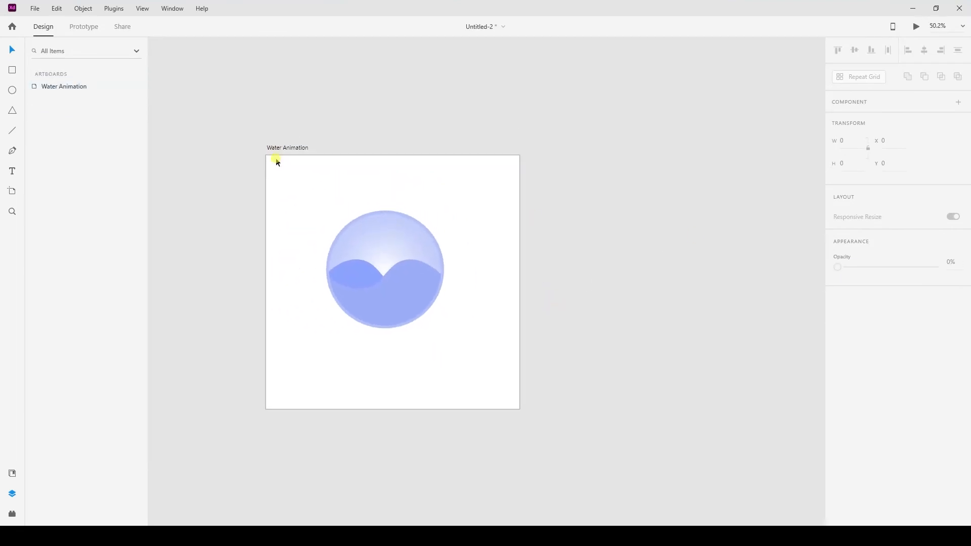
{"action": "left_click", "coordinate": [274, 150]}
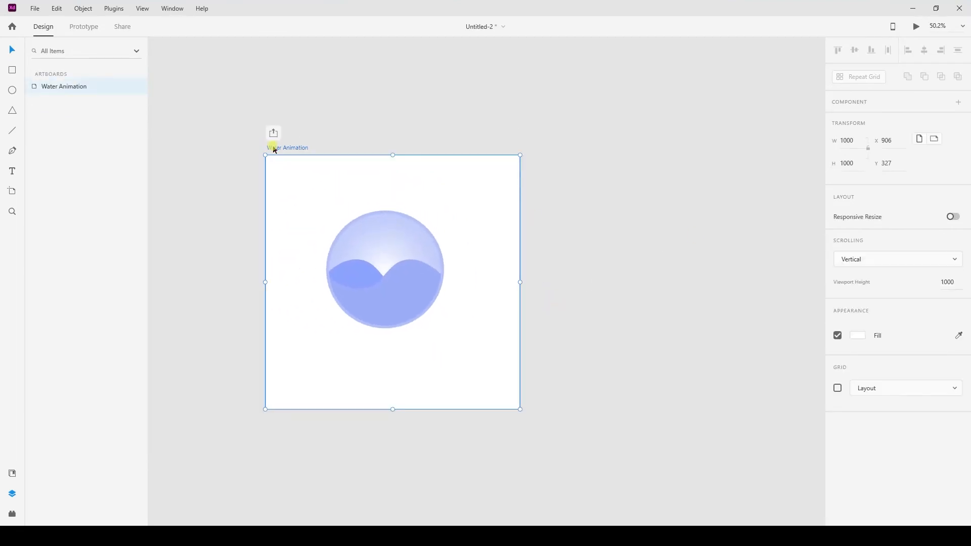
{"action": "right_click", "coordinate": [59, 86]}
{"action": "left_click", "coordinate": [101, 157]}
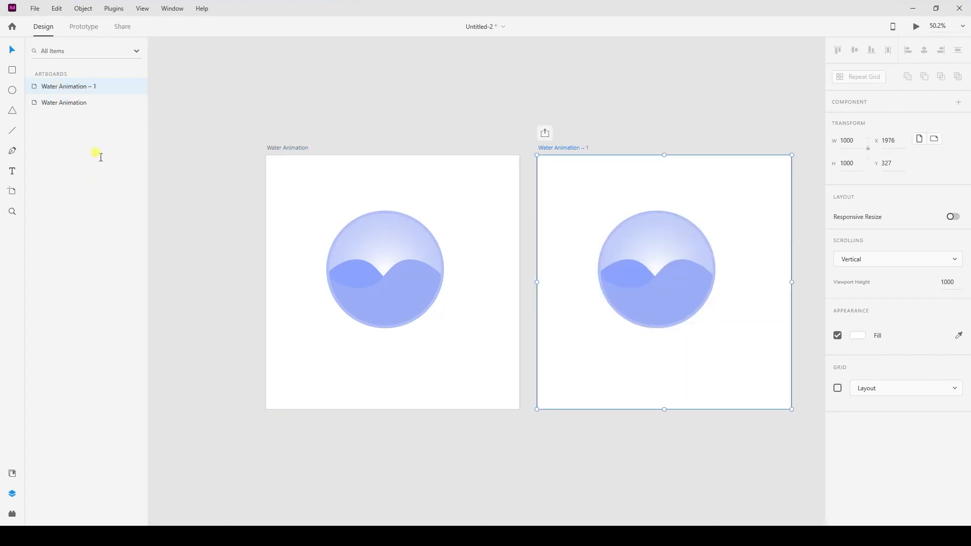
Step: On the duplicate artboard, move the water wave inside water front horizontally to about X -207, then collapse that group
{"action": "left_click_drag", "start_coordinate": [605, 172], "coordinate": [575, 172]}
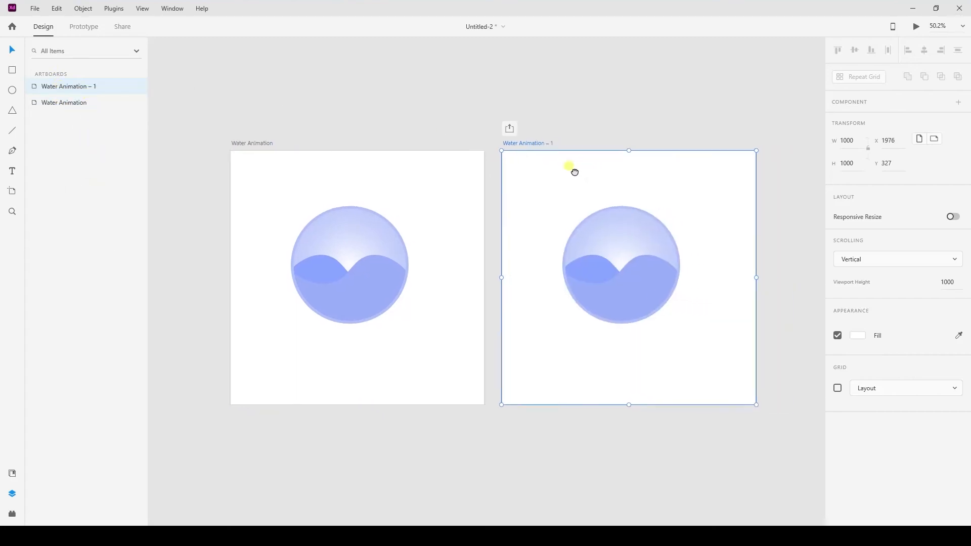
{"action": "left_click_drag", "start_coordinate": [682, 161], "coordinate": [632, 154]}
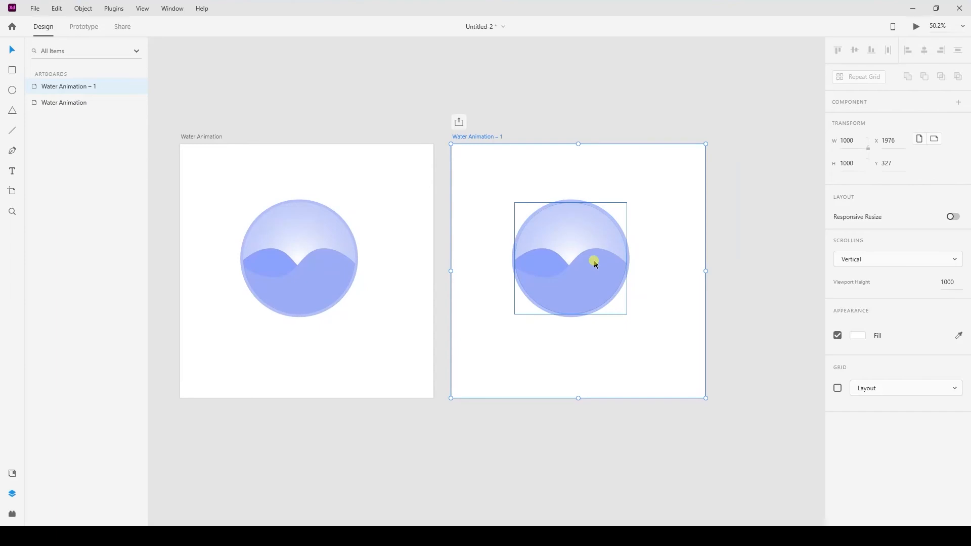
{"action": "left_click", "coordinate": [577, 277]}
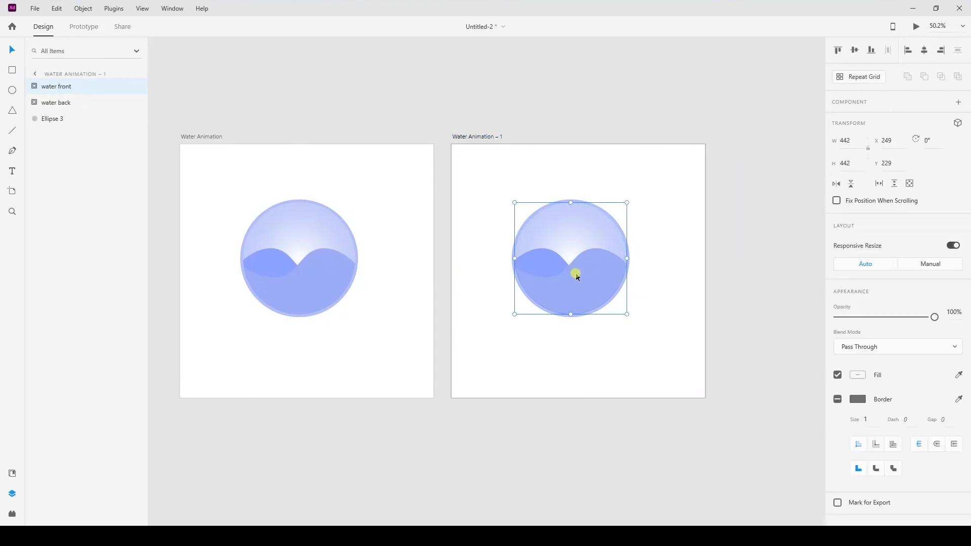
{"action": "left_click", "coordinate": [34, 102]}
{"action": "left_click", "coordinate": [35, 103]}
{"action": "left_click", "coordinate": [61, 87]}
{"action": "left_click", "coordinate": [34, 102]}
{"action": "left_click", "coordinate": [35, 86]}
{"action": "left_click", "coordinate": [34, 86]}
{"action": "left_click", "coordinate": [34, 102]}
{"action": "left_click", "coordinate": [34, 86]}
{"action": "left_click", "coordinate": [67, 117]}
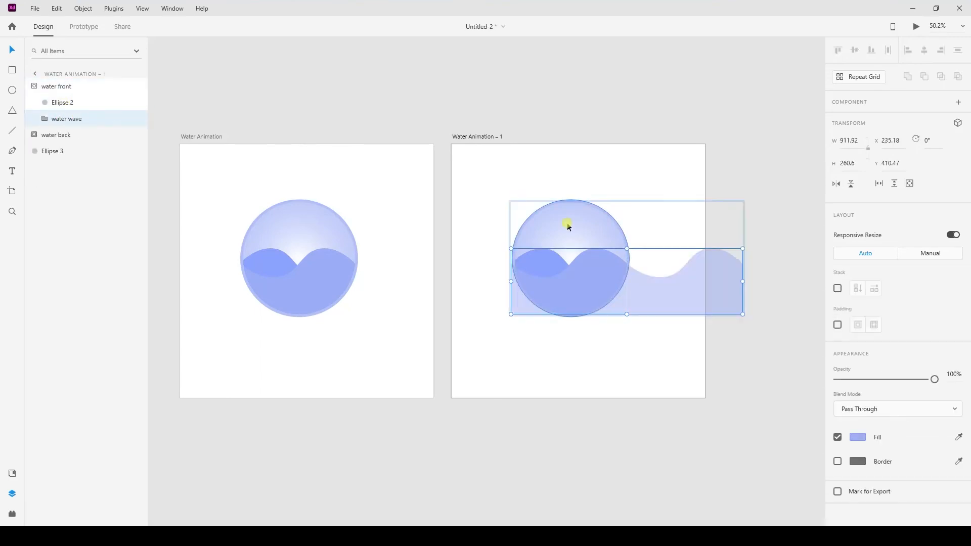
{"action": "left_click_drag", "start_coordinate": [690, 293], "coordinate": [579, 296]}
{"action": "left_click", "coordinate": [32, 84]}
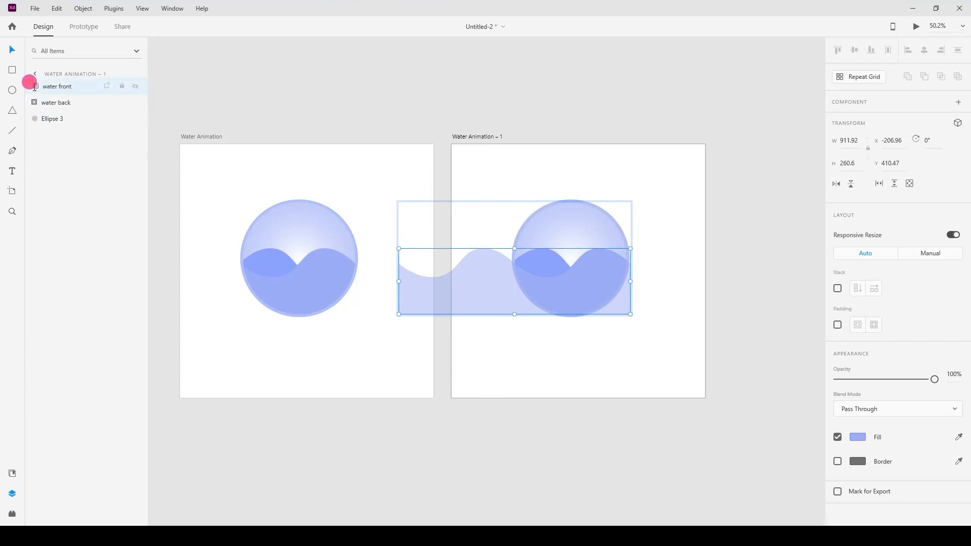
Step: On the duplicate artboard, move the water wave inside water back to the right so its opposite end fills the circle
{"action": "left_click", "coordinate": [35, 101]}
{"action": "left_click", "coordinate": [35, 103]}
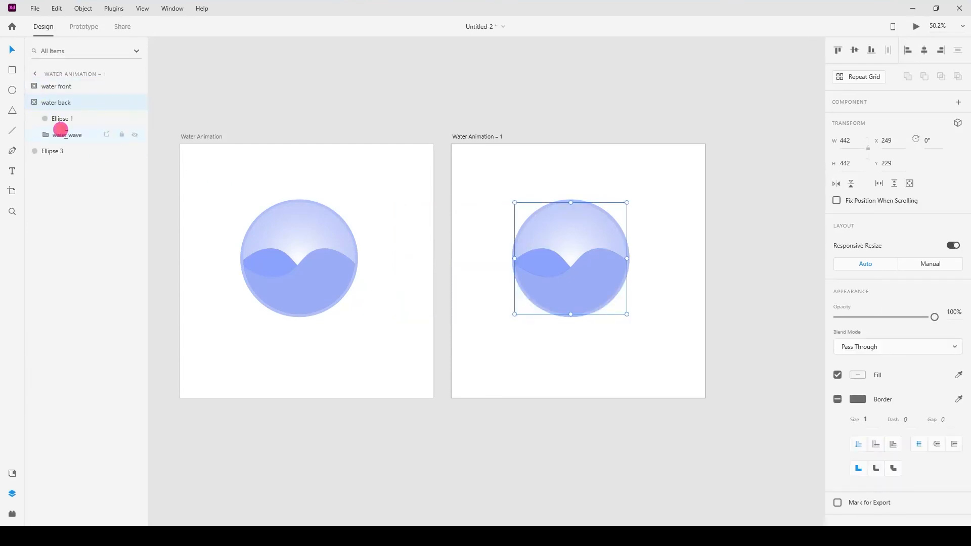
{"action": "left_click", "coordinate": [66, 134]}
{"action": "left_click_drag", "start_coordinate": [581, 293], "coordinate": [602, 292]}
{"action": "key", "text": "ctrl+z"}
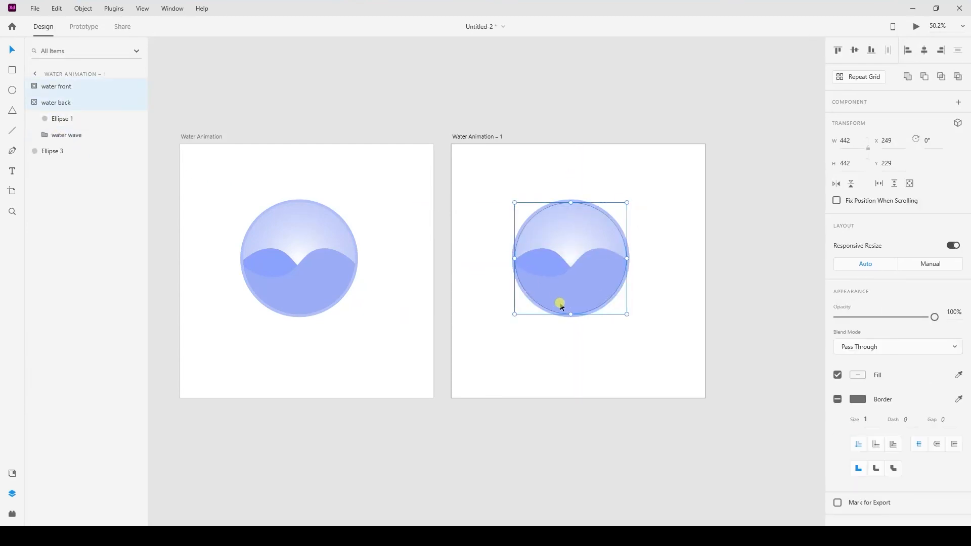
{"action": "left_click", "coordinate": [65, 134]}
{"action": "left_click_drag", "start_coordinate": [512, 299], "coordinate": [601, 303]}
Step: Open the preview of the water design to check its look, then close it
{"action": "left_click", "coordinate": [769, 368]}
{"action": "scroll", "coordinate": [563, 352], "scroll_direction": "down", "scroll_amount": 1}
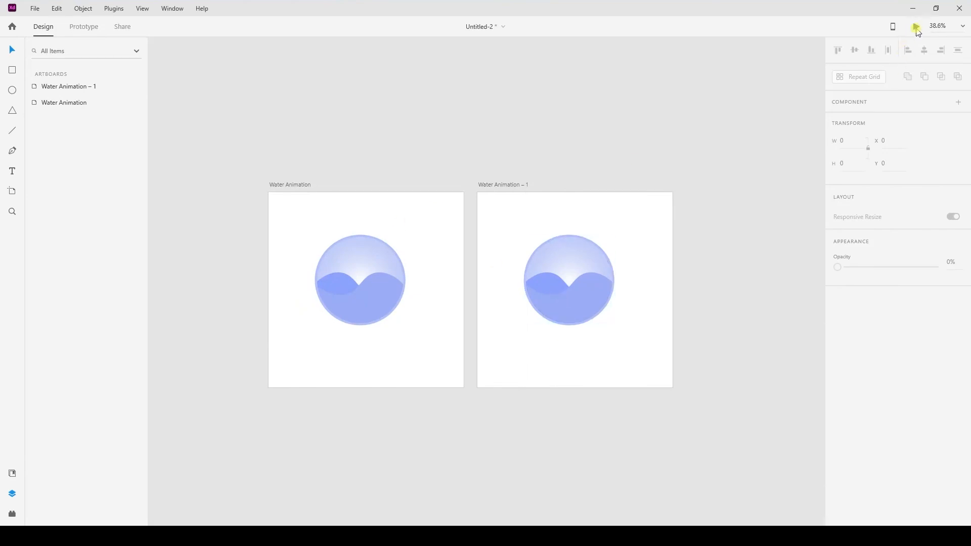
{"action": "left_click", "coordinate": [916, 26]}
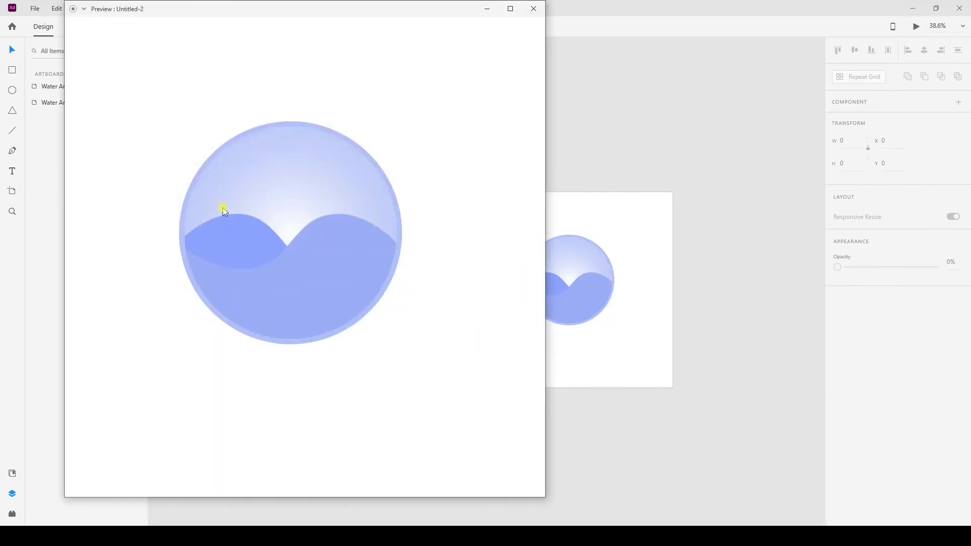
{"action": "left_click", "coordinate": [533, 8]}
Step: Switch to prototyping and link the Water Animation artboard to Water Animation – 1
{"action": "left_click", "coordinate": [84, 26]}
{"action": "left_click", "coordinate": [292, 210]}
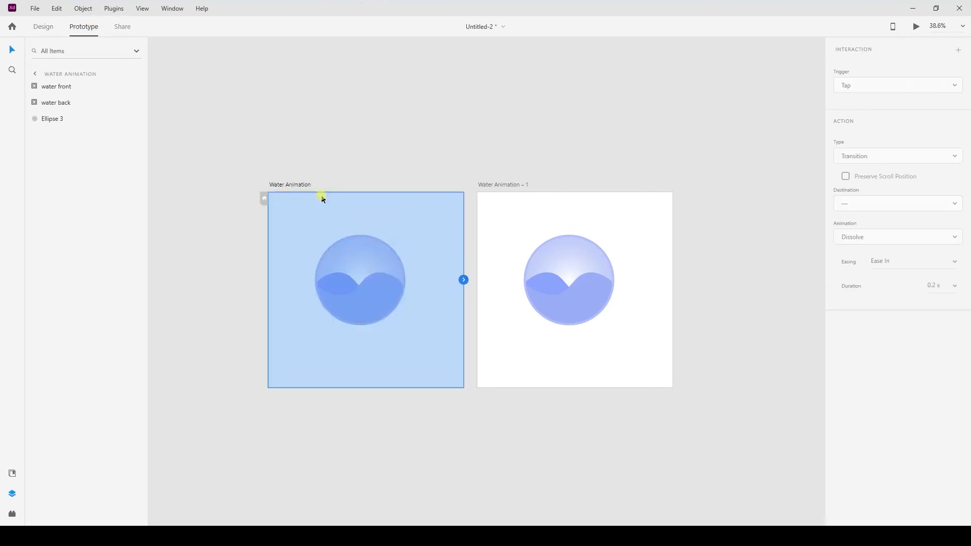
{"action": "left_click_drag", "start_coordinate": [463, 280], "coordinate": [543, 244]}
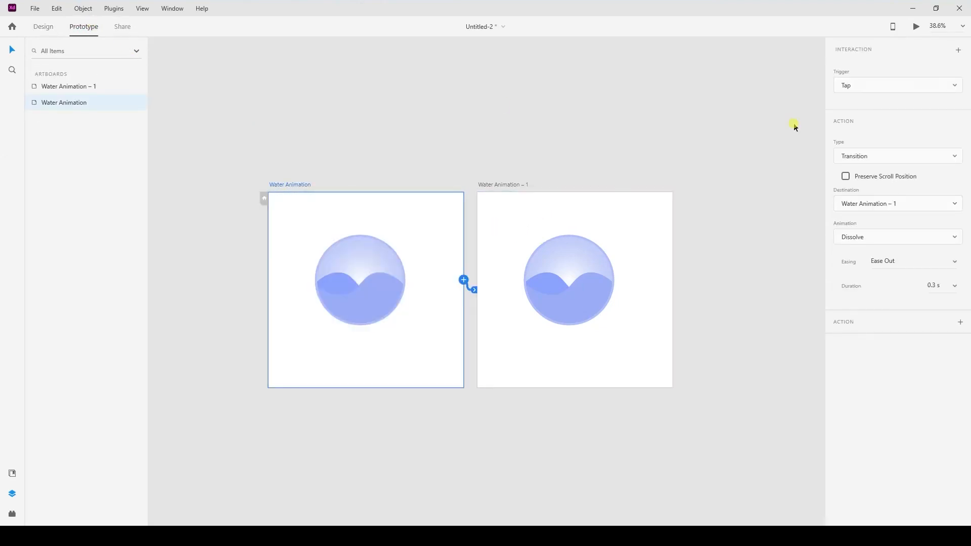
Step: Set the link's trigger to Time and its action type to Auto-Animate
{"action": "left_click", "coordinate": [955, 86]}
{"action": "left_click", "coordinate": [869, 123]}
{"action": "left_click", "coordinate": [948, 179]}
{"action": "left_click", "coordinate": [889, 195]}
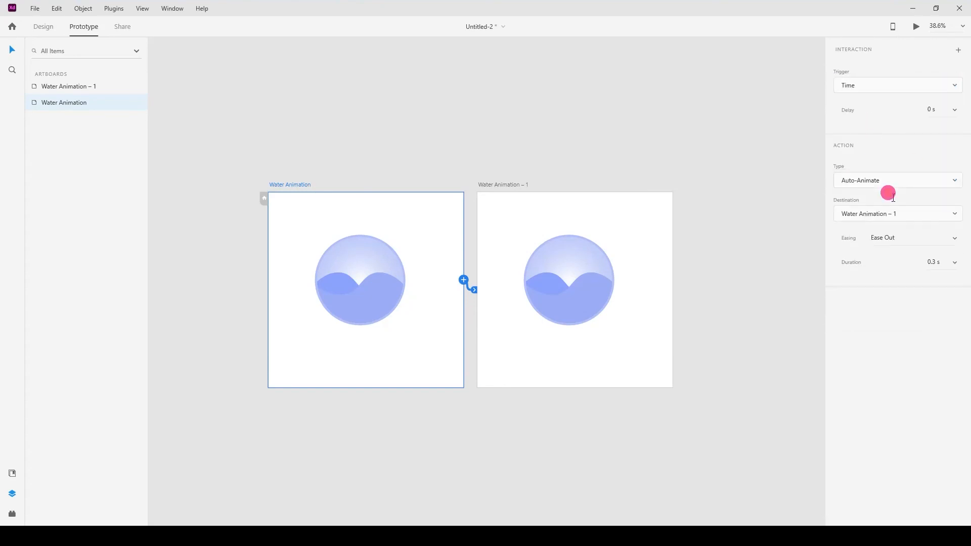
Step: Set the Water Animation link's easing to None and its duration to 3 s, and check the animation in the preview
{"action": "left_click", "coordinate": [955, 238]}
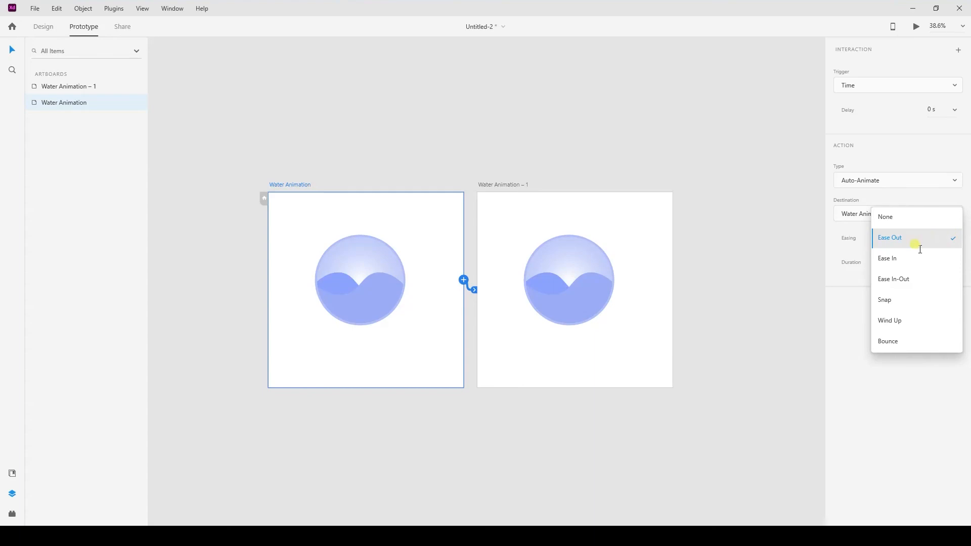
{"action": "left_click", "coordinate": [905, 216]}
{"action": "left_click", "coordinate": [930, 263]}
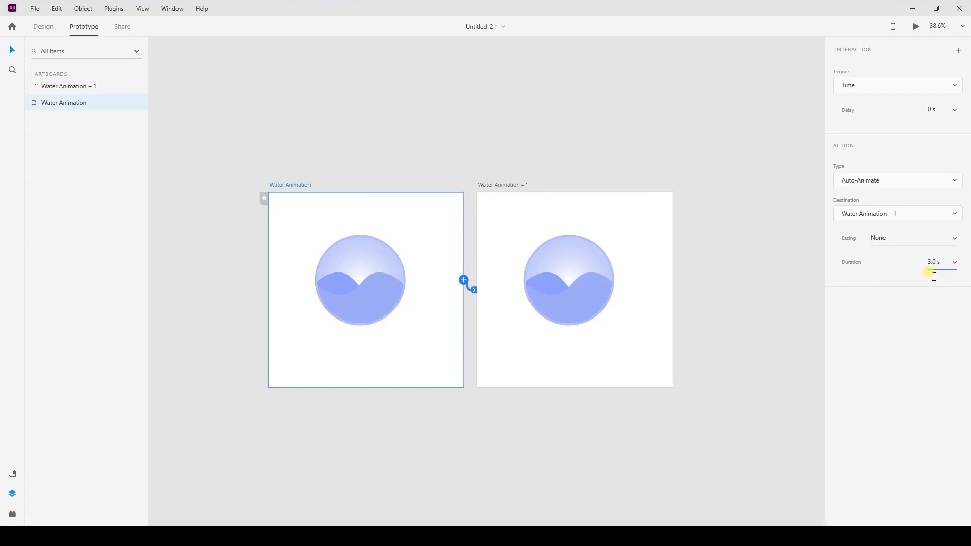
{"action": "left_click", "coordinate": [914, 27]}
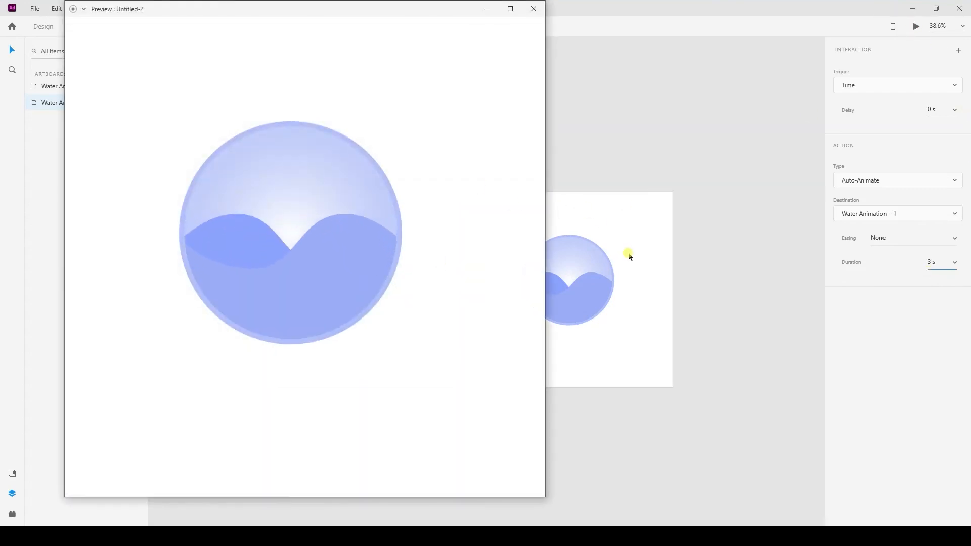
{"action": "left_click", "coordinate": [533, 8]}
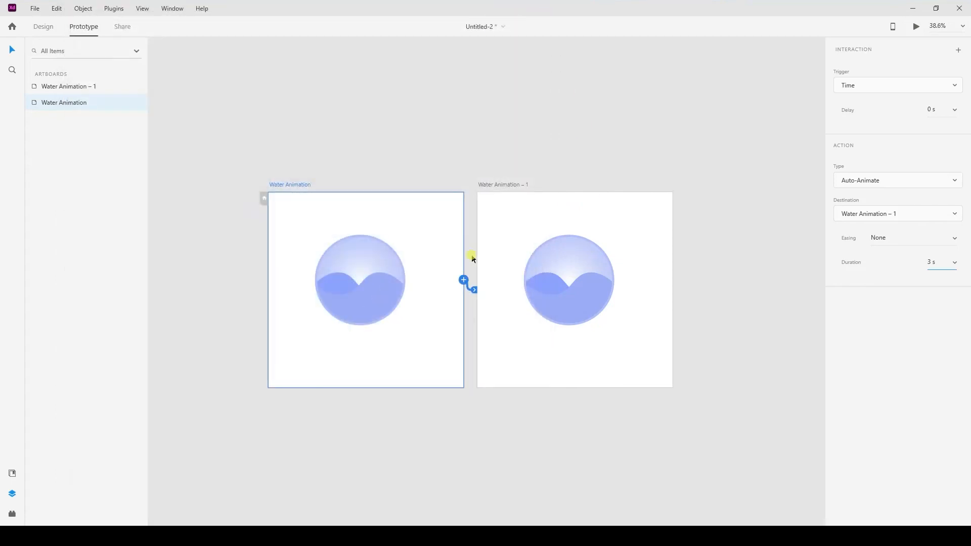
Step: Link the Water Animation – 1 artboard back to Water Animation with a duration of 0 s
{"action": "left_click", "coordinate": [512, 196]}
{"action": "left_click_drag", "start_coordinate": [672, 280], "coordinate": [440, 251]}
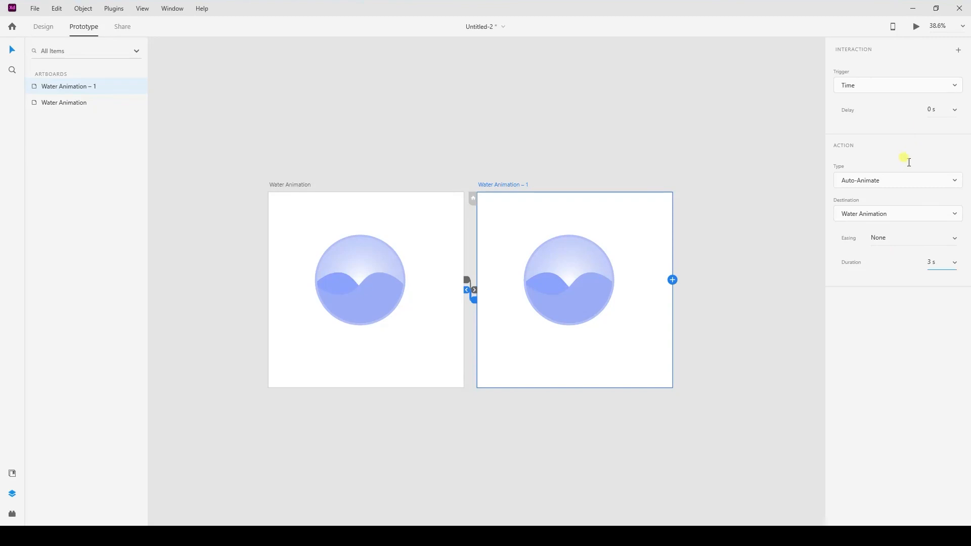
{"action": "left_click", "coordinate": [928, 262]}
{"action": "left_click", "coordinate": [930, 264]}
Step: Preview the looping water animation and shrink the preview window, moving it away from the Water Animation artboard
{"action": "left_click", "coordinate": [916, 27]}
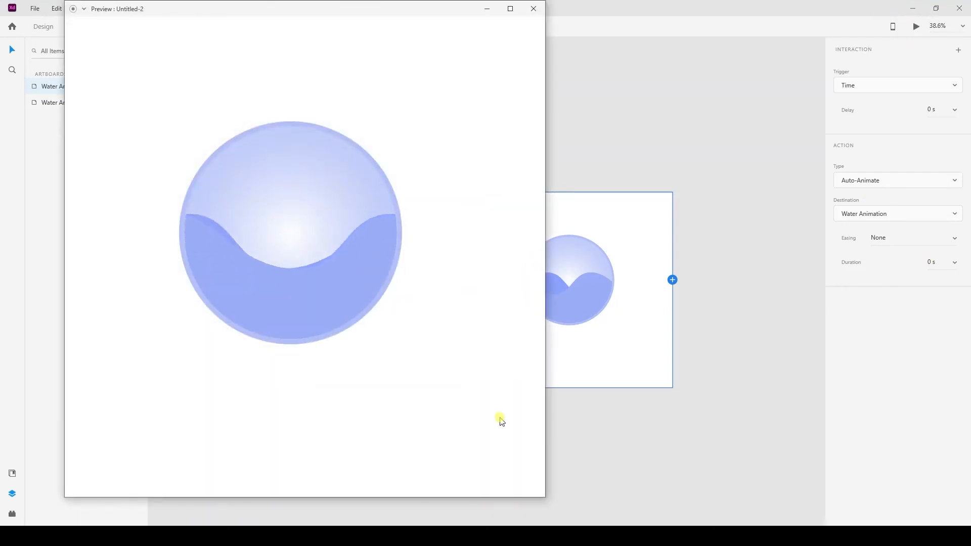
{"action": "left_click_drag", "start_coordinate": [453, 13], "coordinate": [600, 29]}
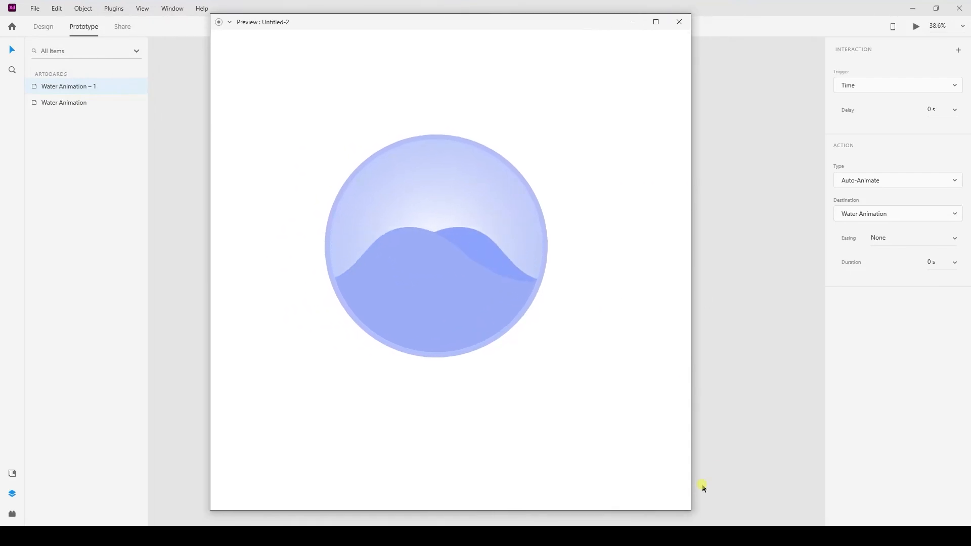
{"action": "left_click_drag", "start_coordinate": [685, 491], "coordinate": [412, 340]}
{"action": "left_click", "coordinate": [410, 273]}
{"action": "left_click_drag", "start_coordinate": [308, 23], "coordinate": [734, 45]}
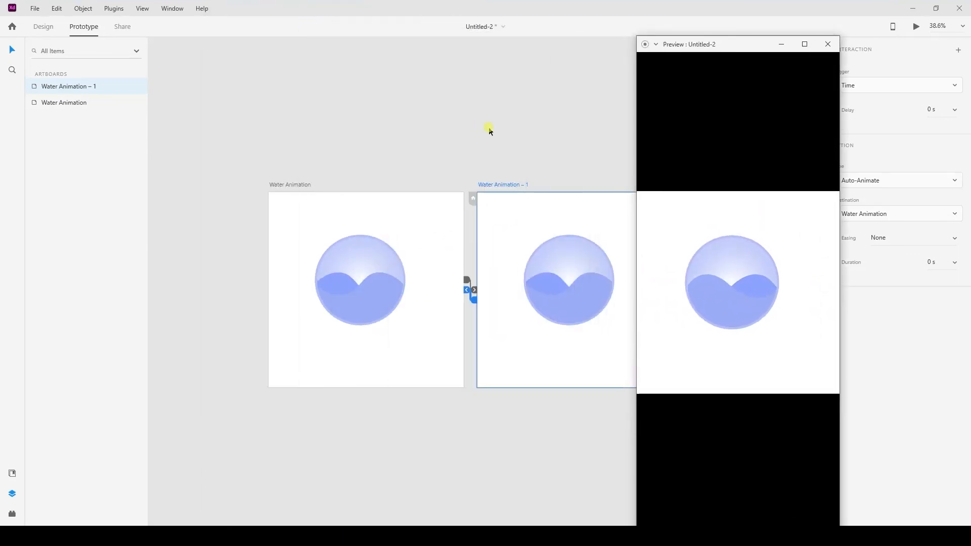
Step: Reopen the preview and place its window beside both artboards to watch the wave loop
{"action": "left_click_drag", "start_coordinate": [475, 147], "coordinate": [420, 133]}
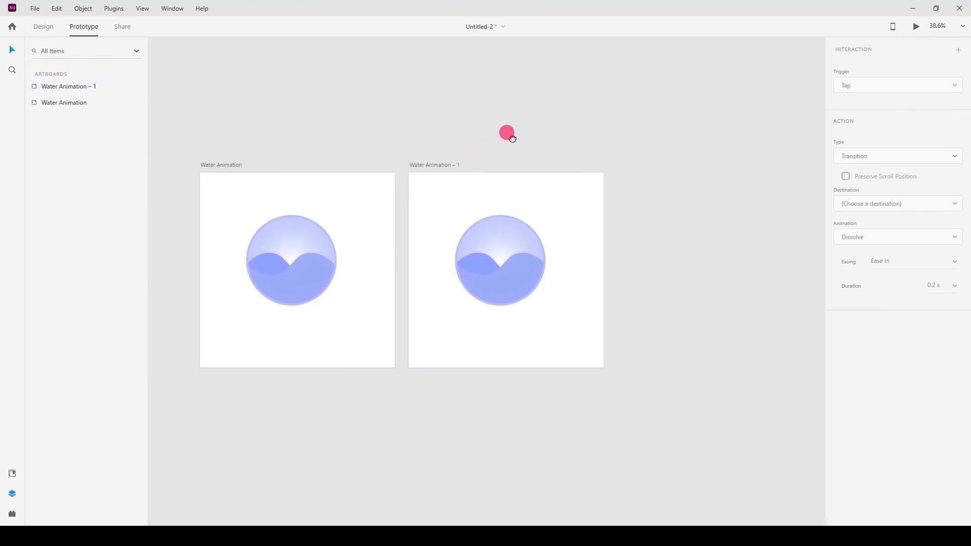
{"action": "left_click_drag", "start_coordinate": [507, 132], "coordinate": [475, 138]}
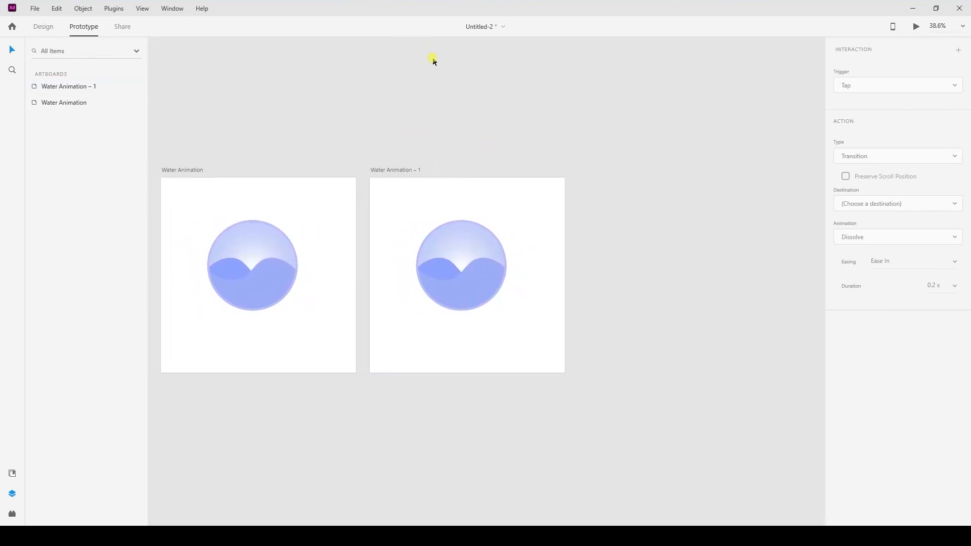
{"action": "left_click", "coordinate": [914, 27]}
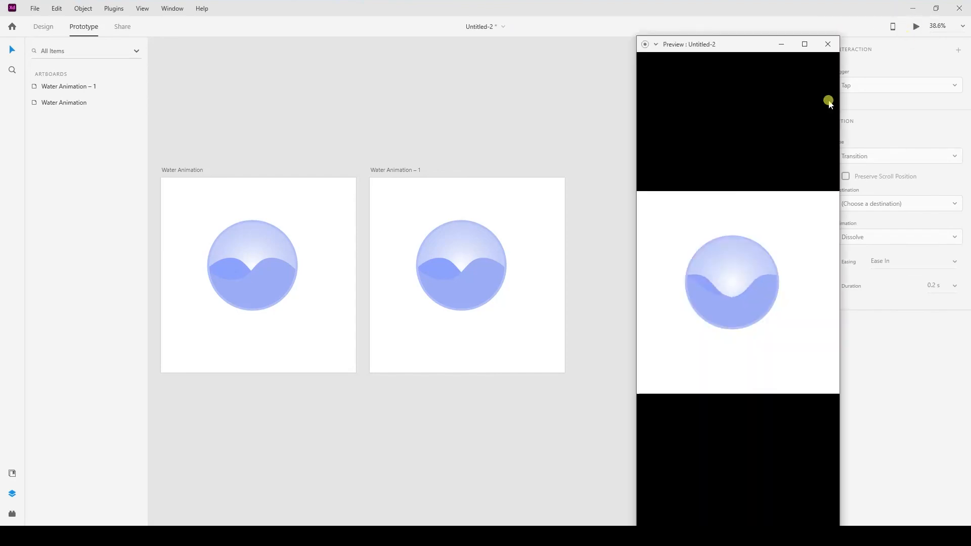
{"action": "left_click_drag", "start_coordinate": [749, 41], "coordinate": [693, 21]}
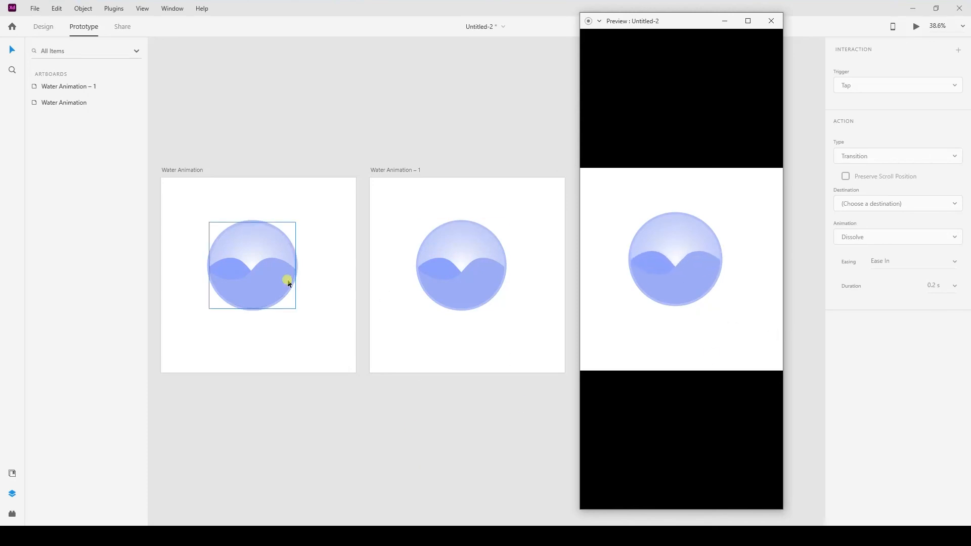
Step: Set the duration of the Water Animation artboard's link to 2 s and preview the faster loop
{"action": "left_click", "coordinate": [336, 210]}
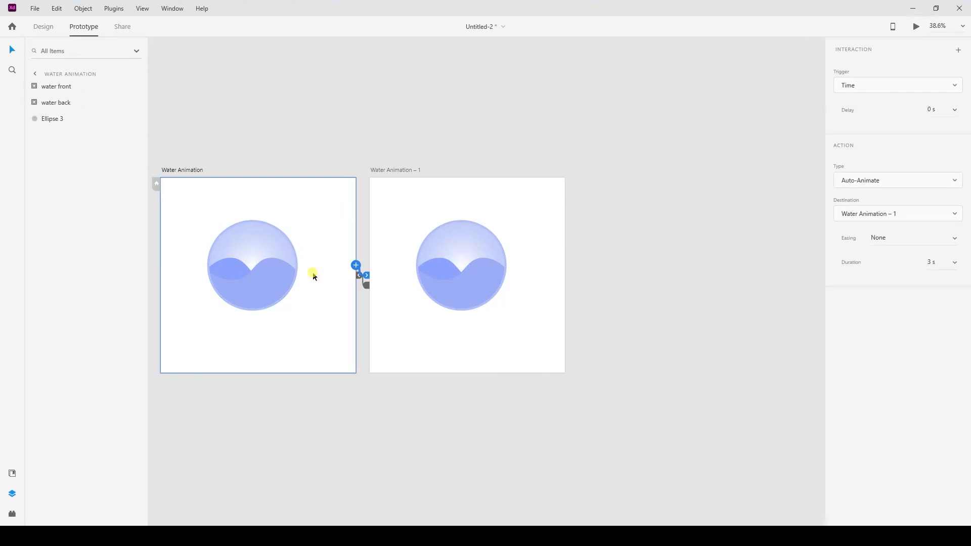
{"action": "left_click", "coordinate": [928, 262]}
{"action": "left_click", "coordinate": [182, 172]}
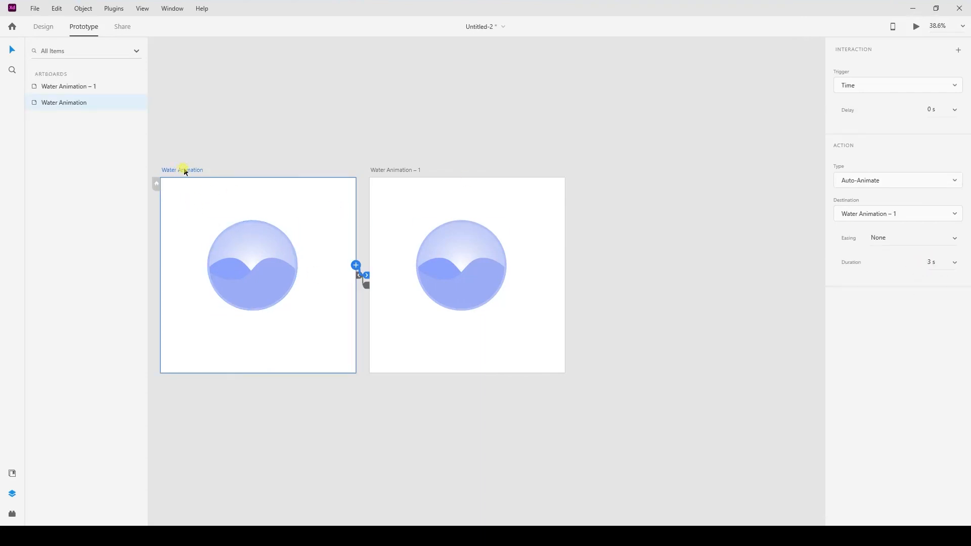
{"action": "left_click", "coordinate": [933, 264]}
{"action": "left_click_drag", "start_coordinate": [932, 264], "coordinate": [932, 276]}
{"action": "key", "text": "BackSpace"}
{"action": "left_click", "coordinate": [916, 26]}
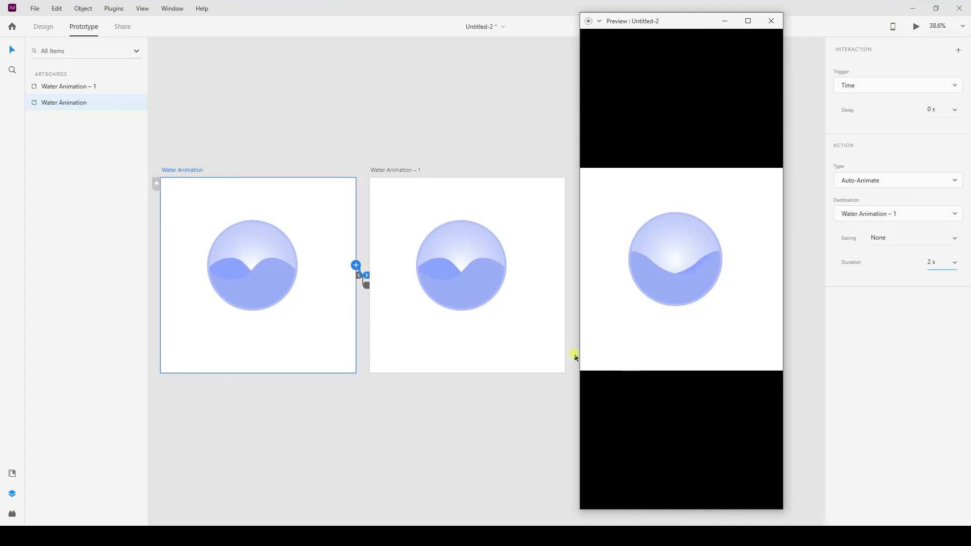